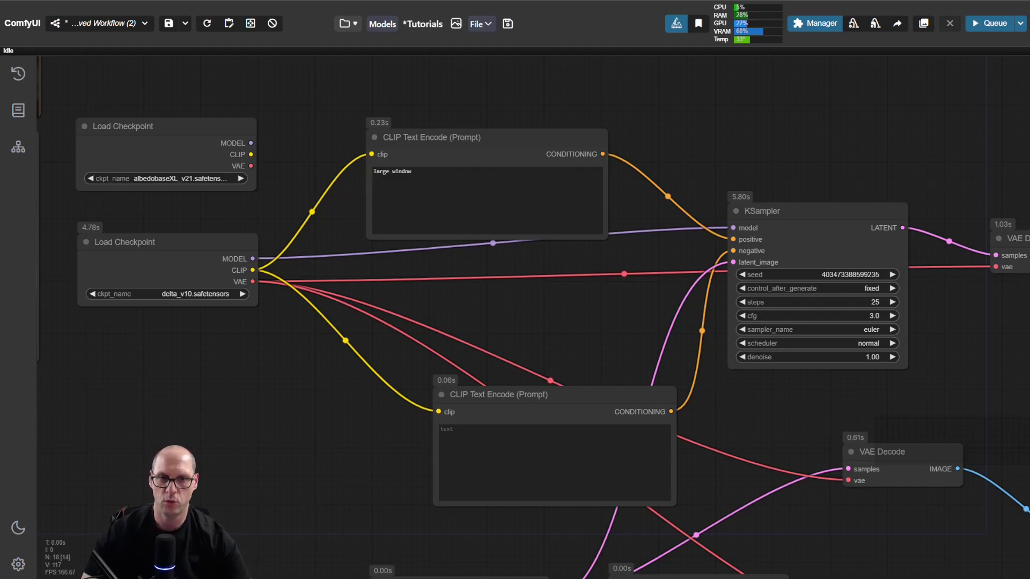
Shift the Empty Latent Image node slightly to the left.
drag(271, 203, 590, 356)
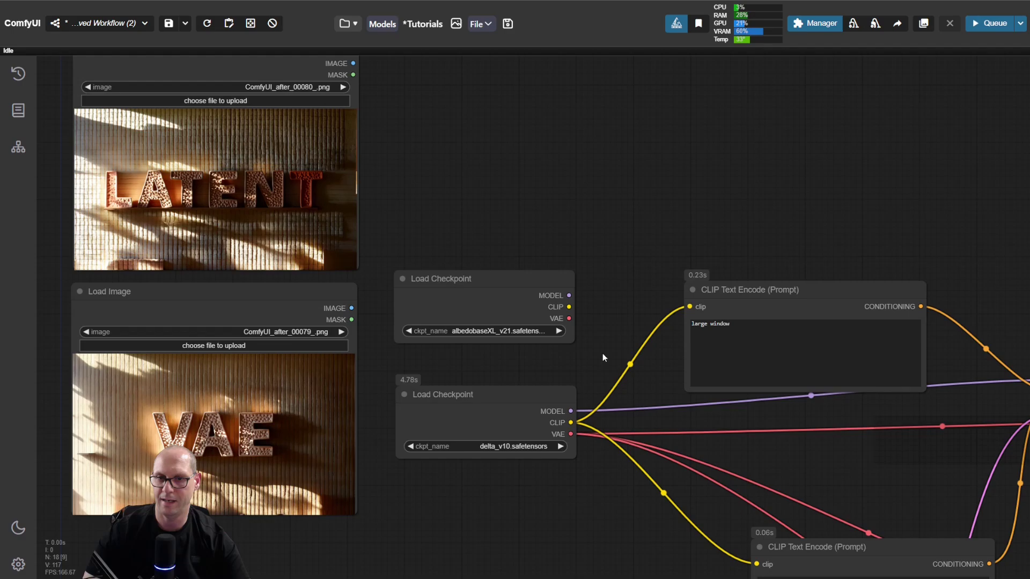
scroll(597, 342, down, 5)
scroll(597, 343, right, 4)
scroll(640, 412, down, 4)
scroll(640, 412, right, 4)
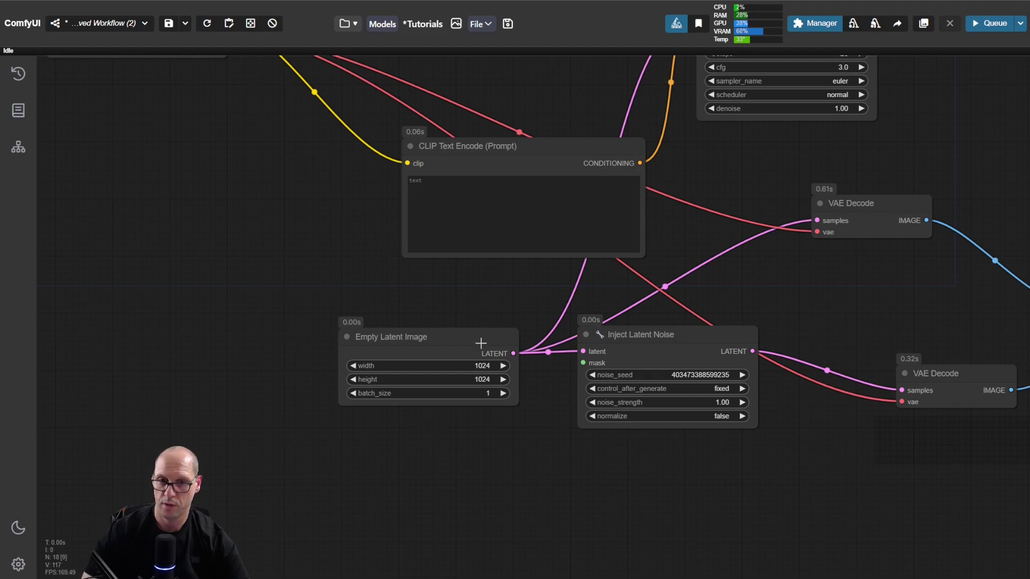
drag(474, 339, 434, 337)
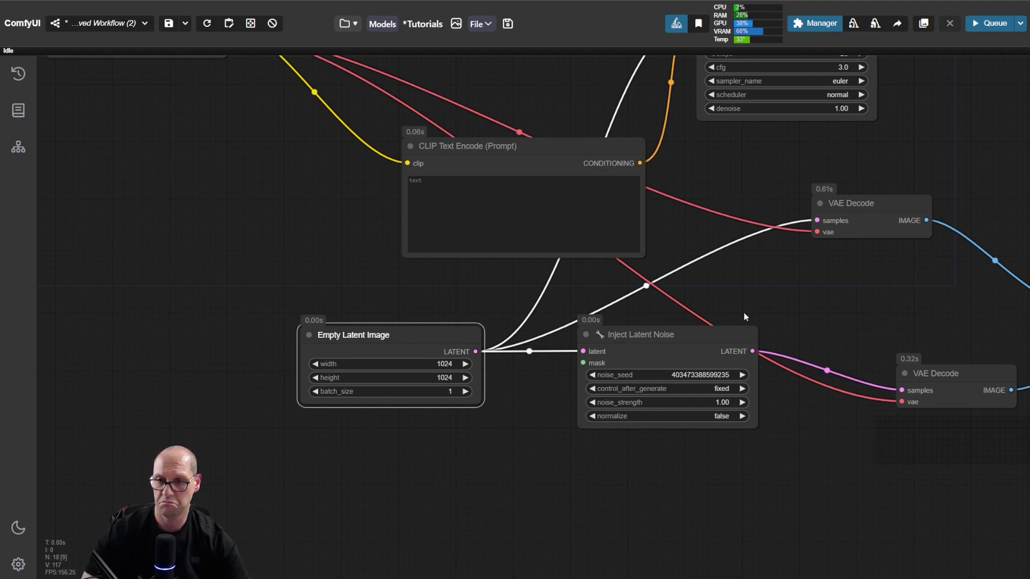
Shift the Inject Latent Noise node slightly left and check the three Preview Image nodes.
drag(858, 306, 433, 337)
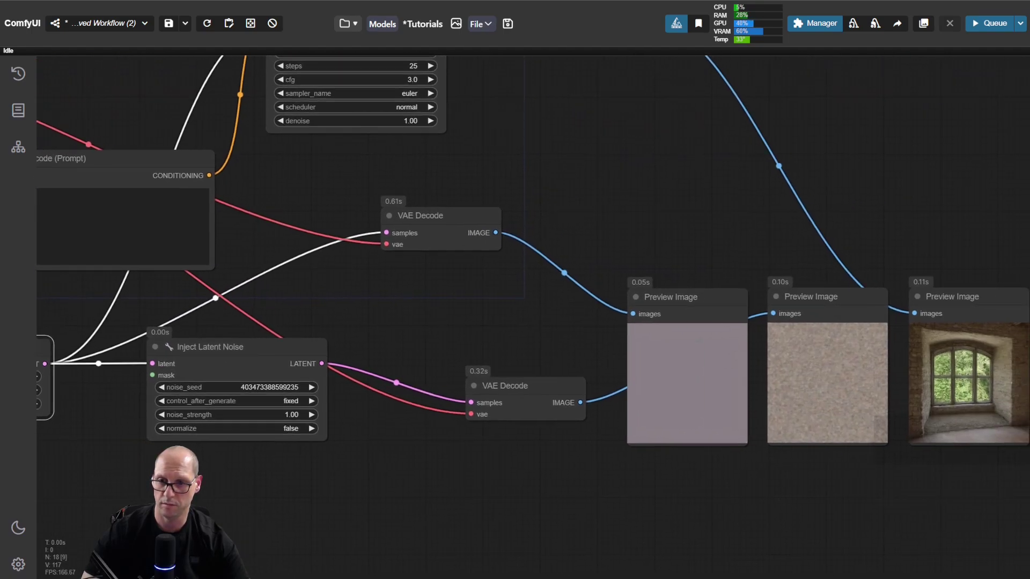
scroll(449, 348, left, 5)
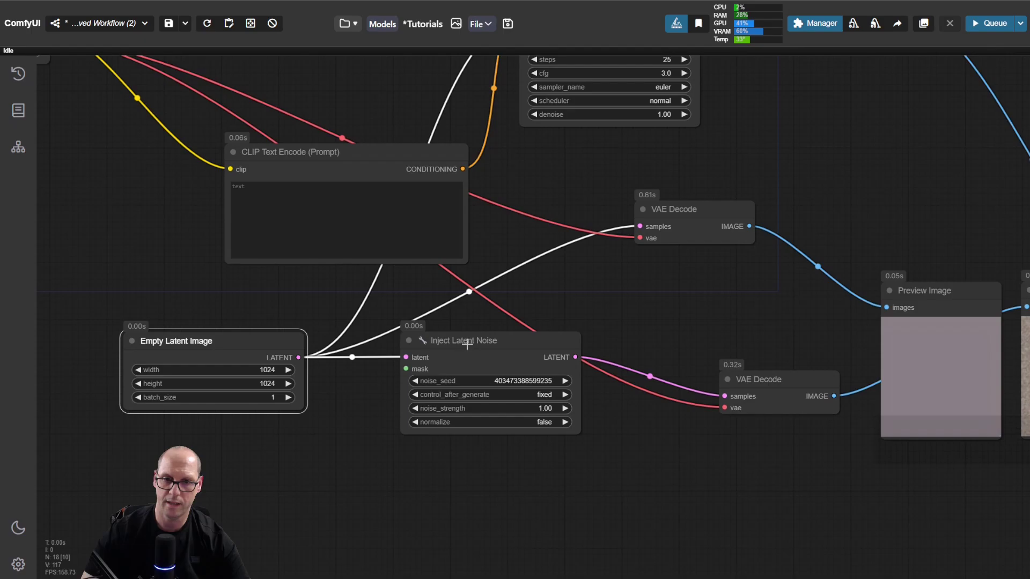
mouse_move(468, 347)
mouse_down()
mouse_move(428, 342)
mouse_move(461, 343)
mouse_up()
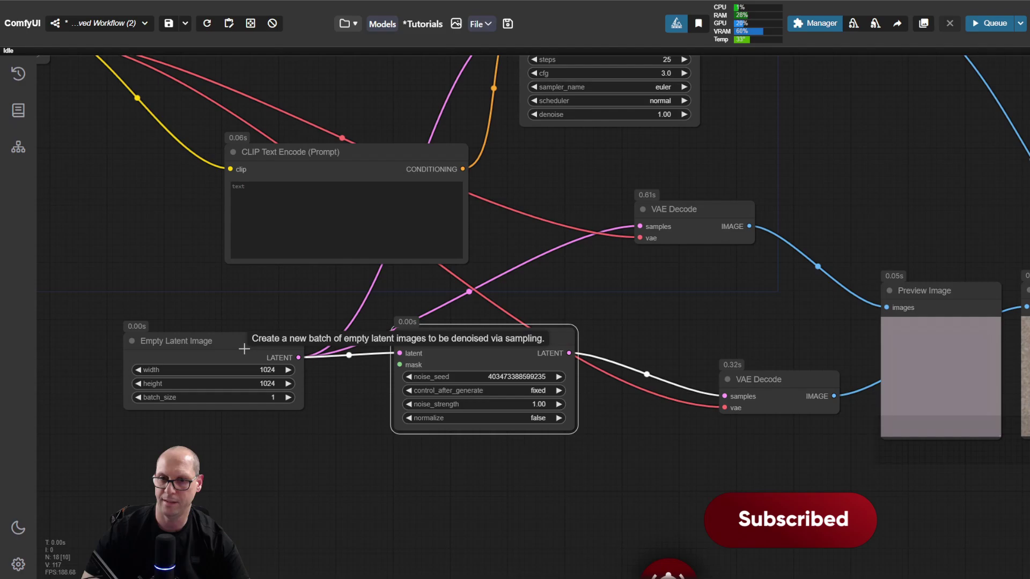
drag(807, 345, 466, 343)
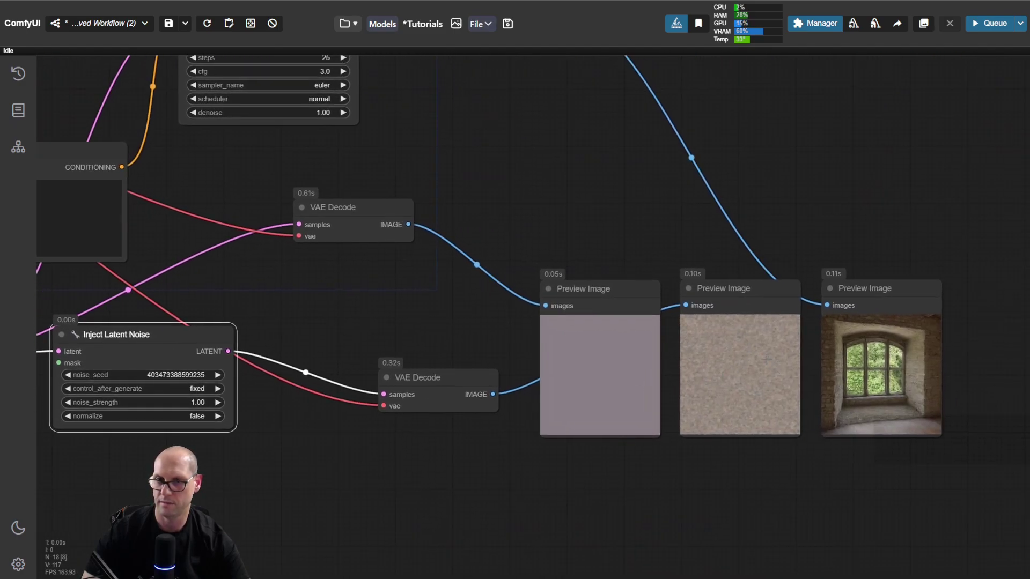
drag(480, 185, 722, 346)
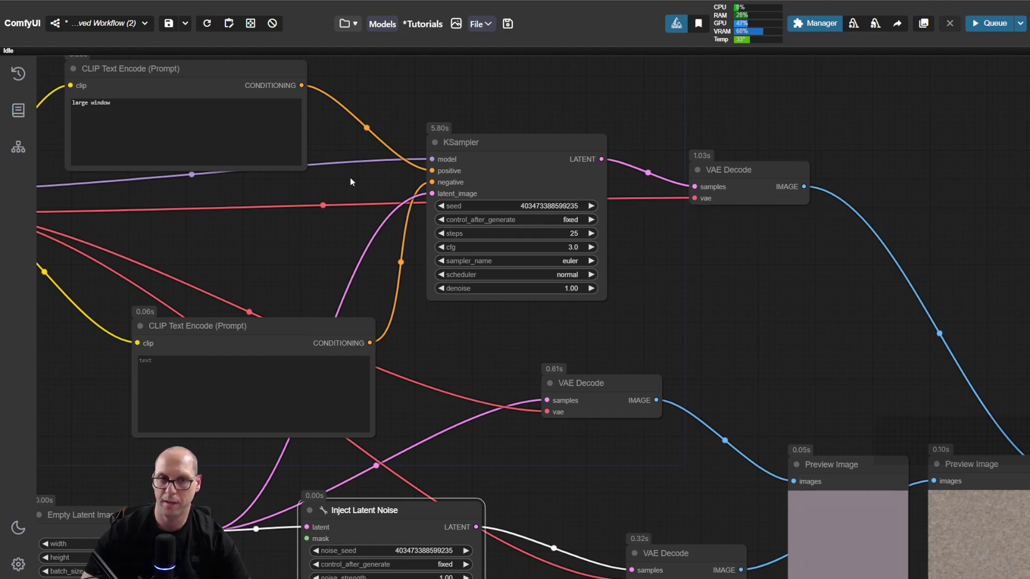
Check the 'large window' prompt, then raise the KSampler's VAE Decode node slightly.
drag(352, 177, 500, 203)
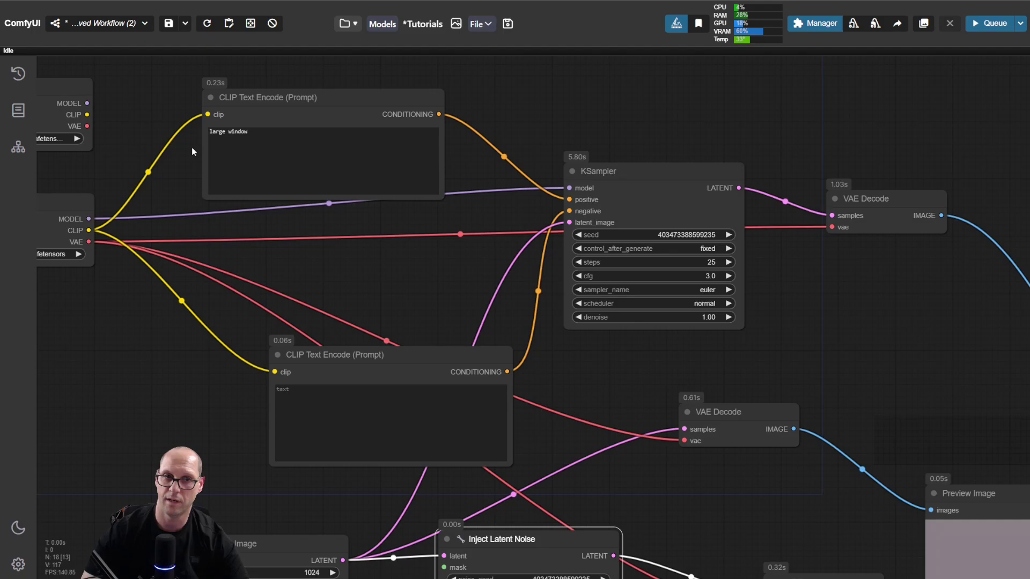
drag(254, 134, 212, 132)
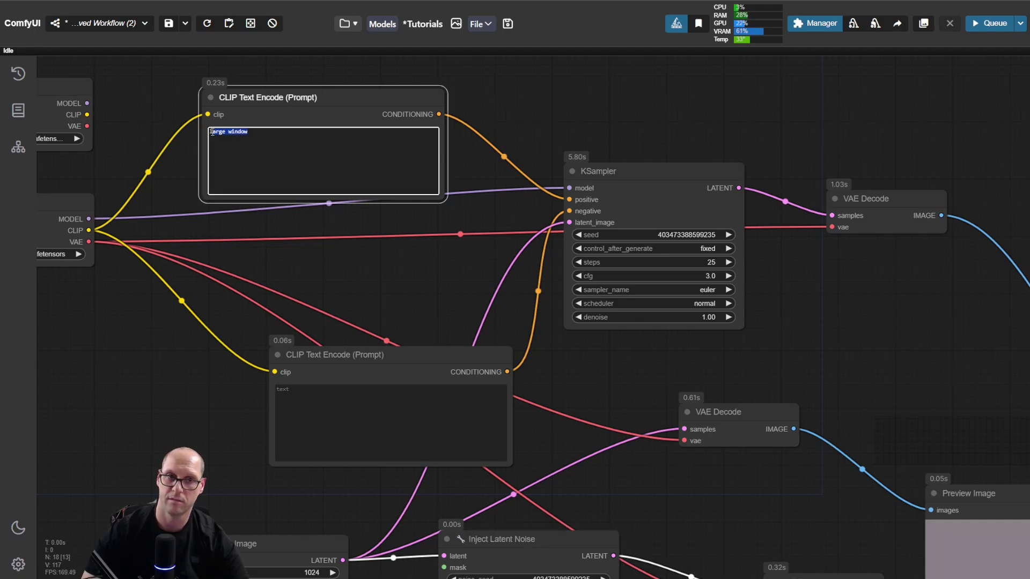
click(255, 130)
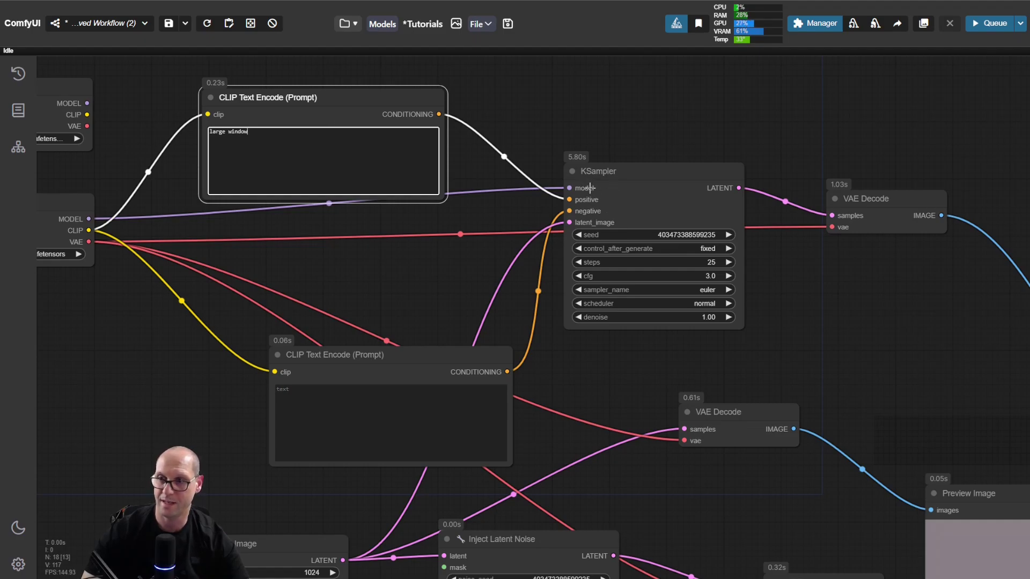
drag(929, 382, 749, 288)
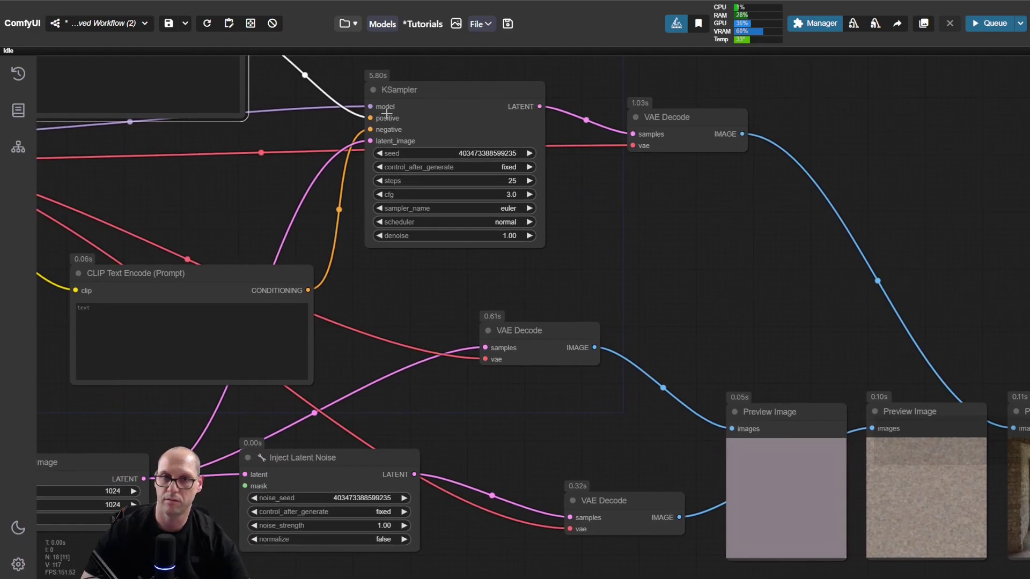
click(534, 99)
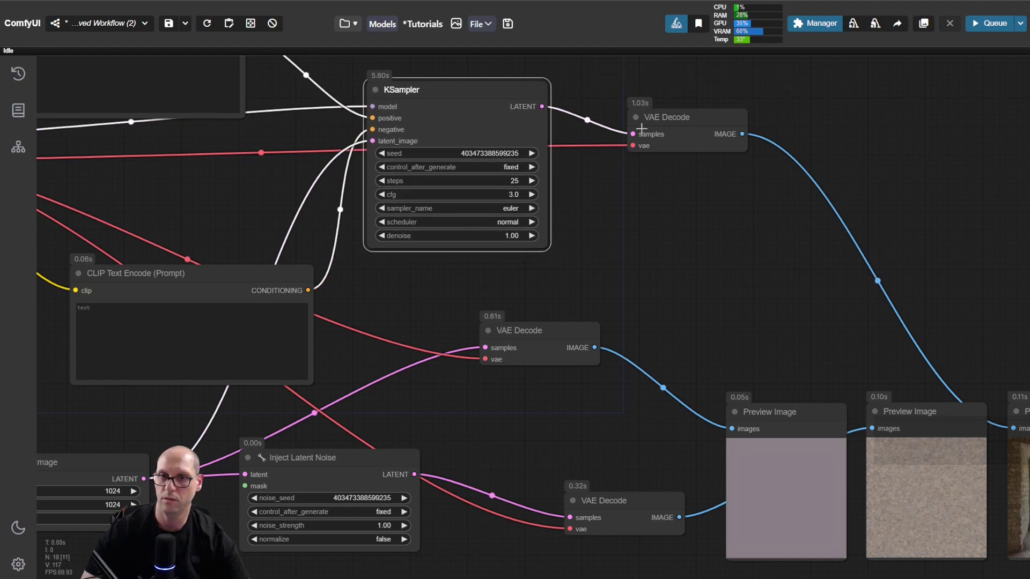
drag(677, 128, 677, 121)
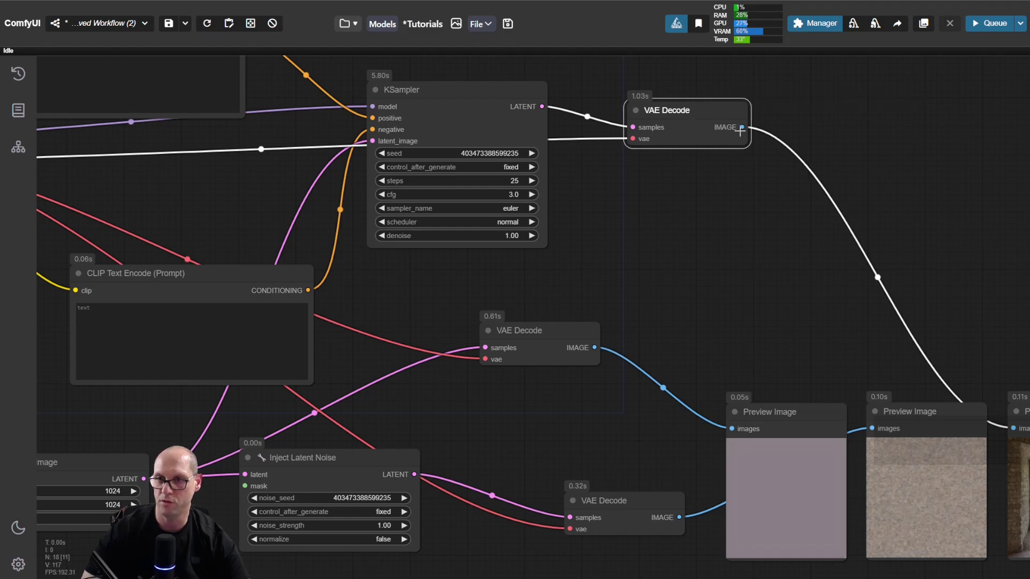
drag(645, 217, 834, 242)
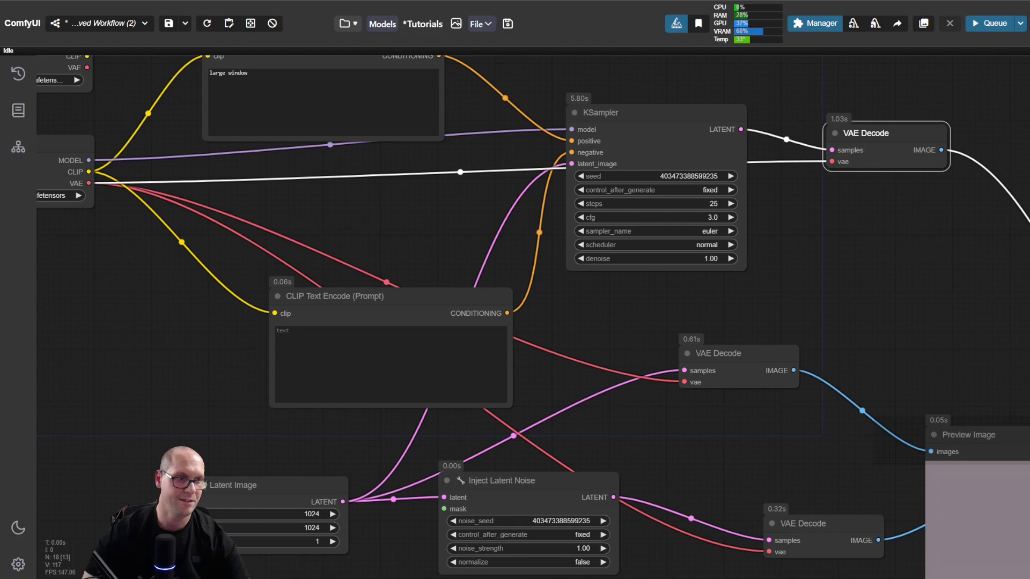
Nudge the delta_v10 Load Checkpoint left and the KSampler's VAE Decode up and right.
drag(93, 252, 353, 310)
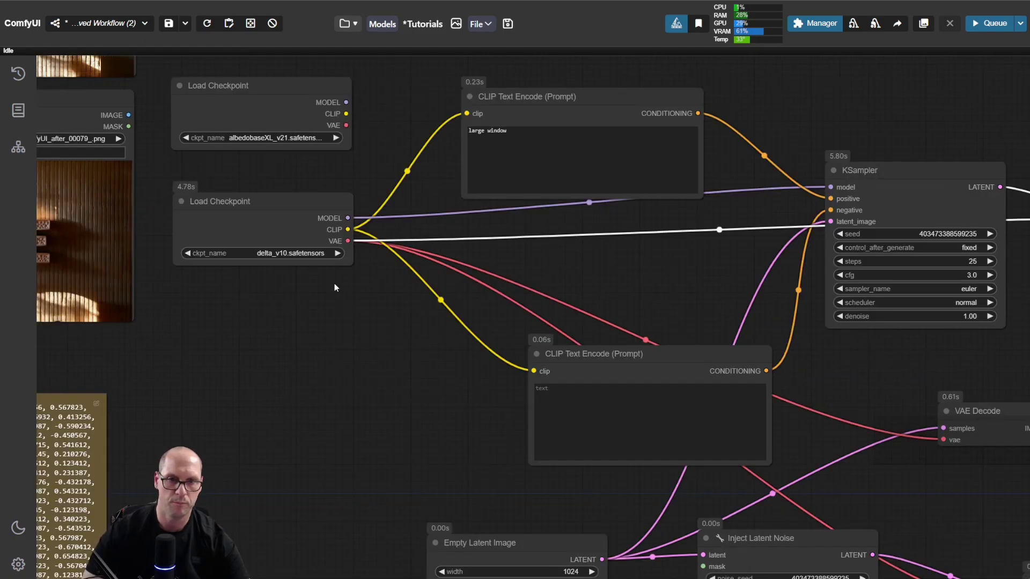
drag(320, 206, 310, 204)
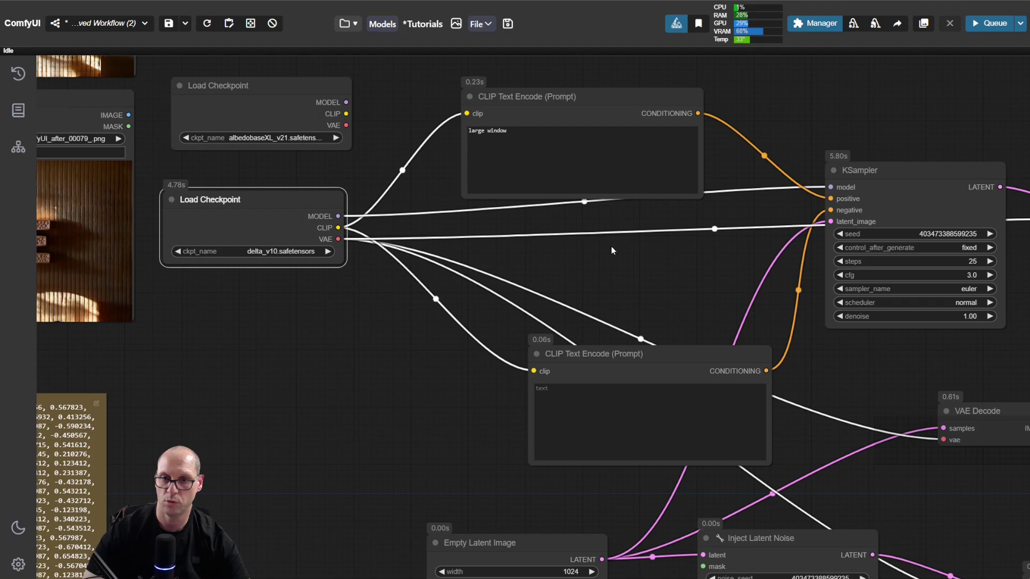
drag(612, 248, 333, 250)
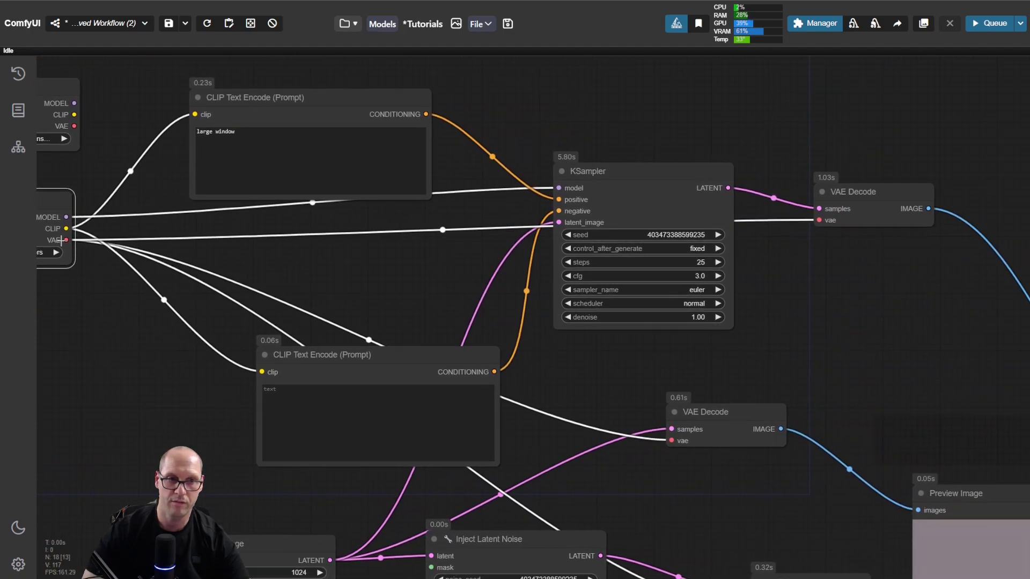
mouse_move(874, 191)
mouse_down()
mouse_move(884, 183)
mouse_move(877, 208)
mouse_up()
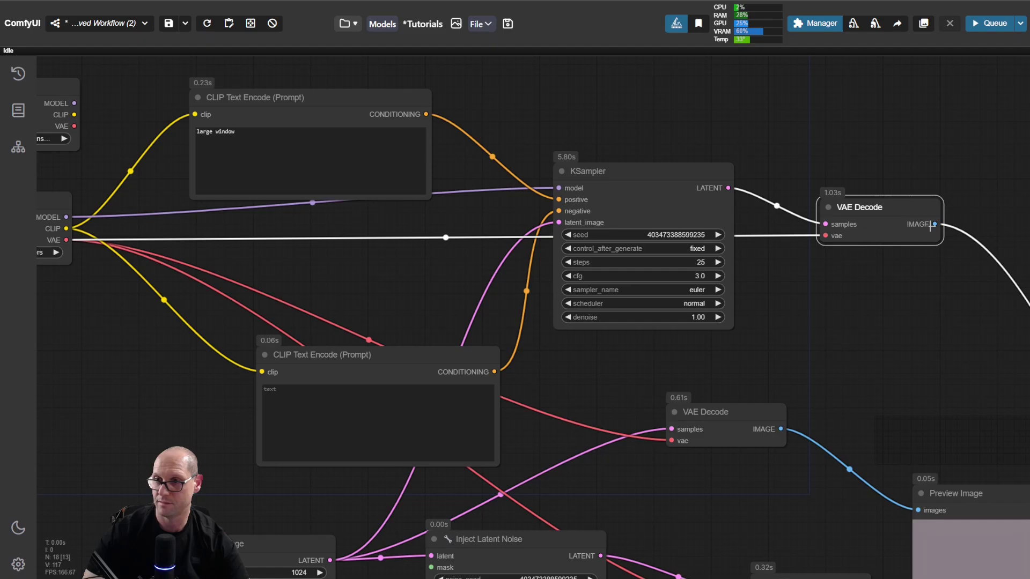
Zoom in to review the three Preview Image results, then return to the loader nodes.
drag(923, 364, 531, 139)
drag(980, 311, 839, 333)
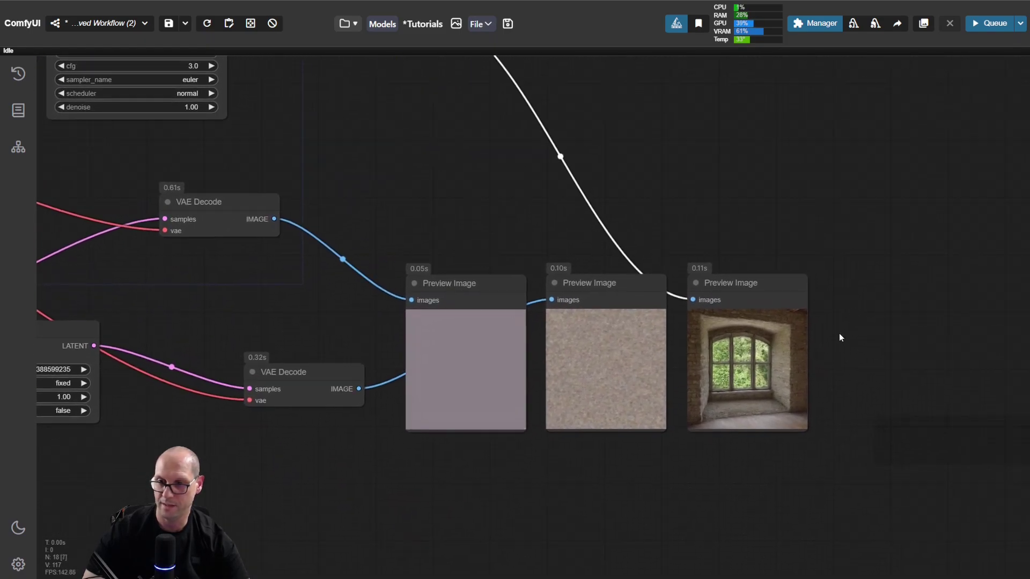
scroll(839, 333, up, 6)
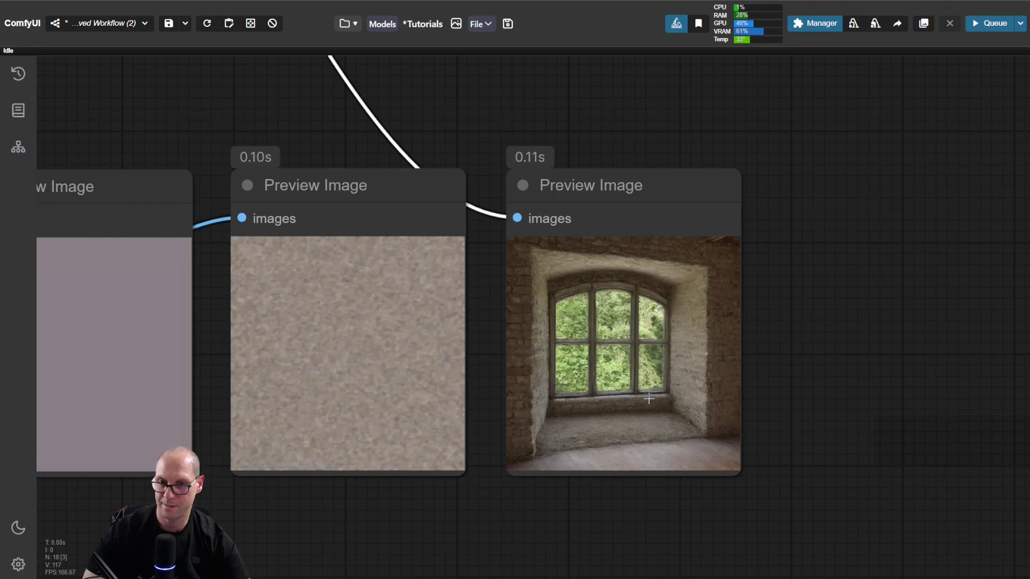
scroll(298, 144, down, 4)
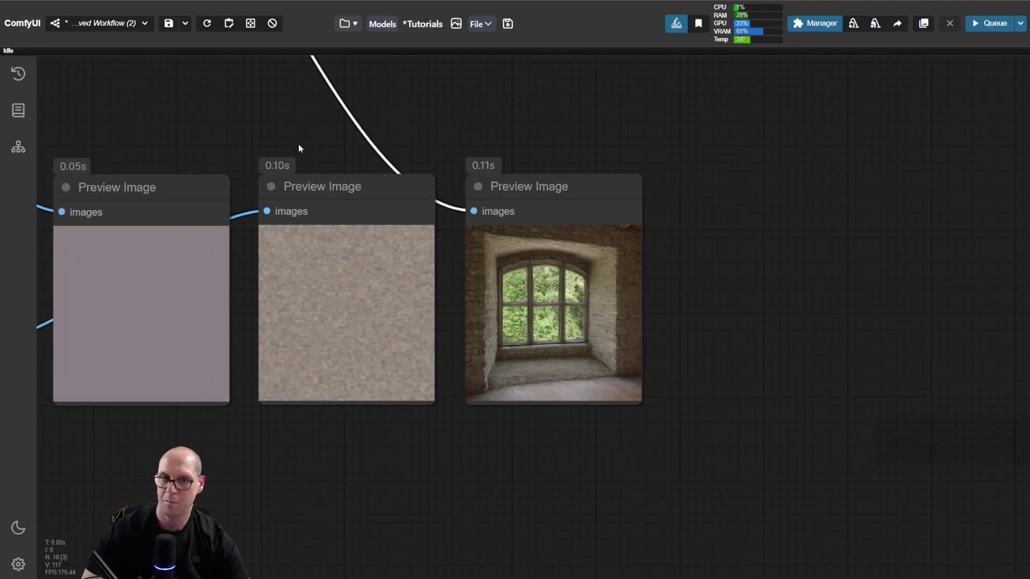
drag(215, 132, 725, 277)
scroll(297, 181, down, 2)
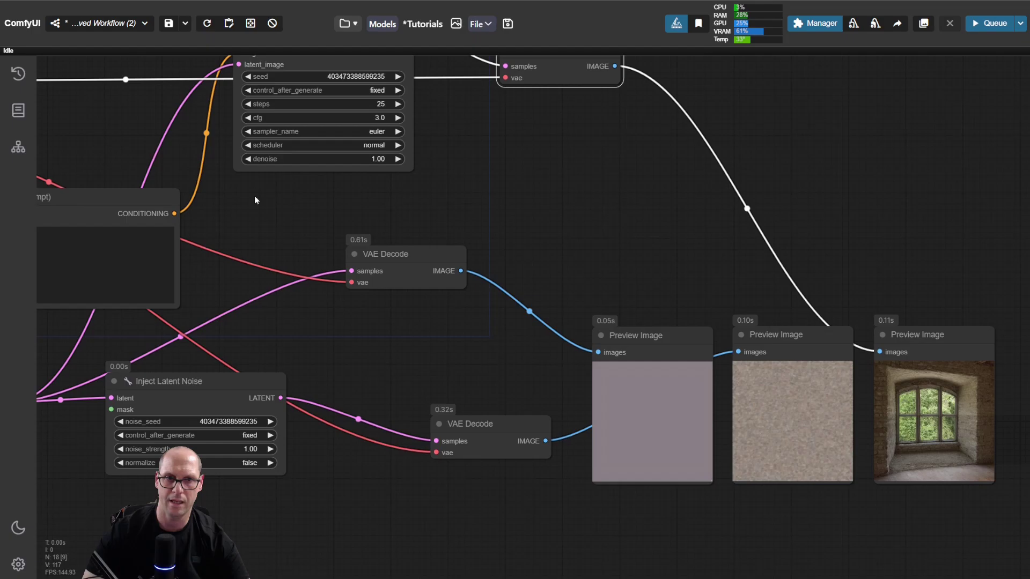
drag(255, 196, 791, 393)
Add a Load VAE node set to vae-ft-mse-840000-ema-pruned beside Load Checkpoint.
double_click(256, 338)
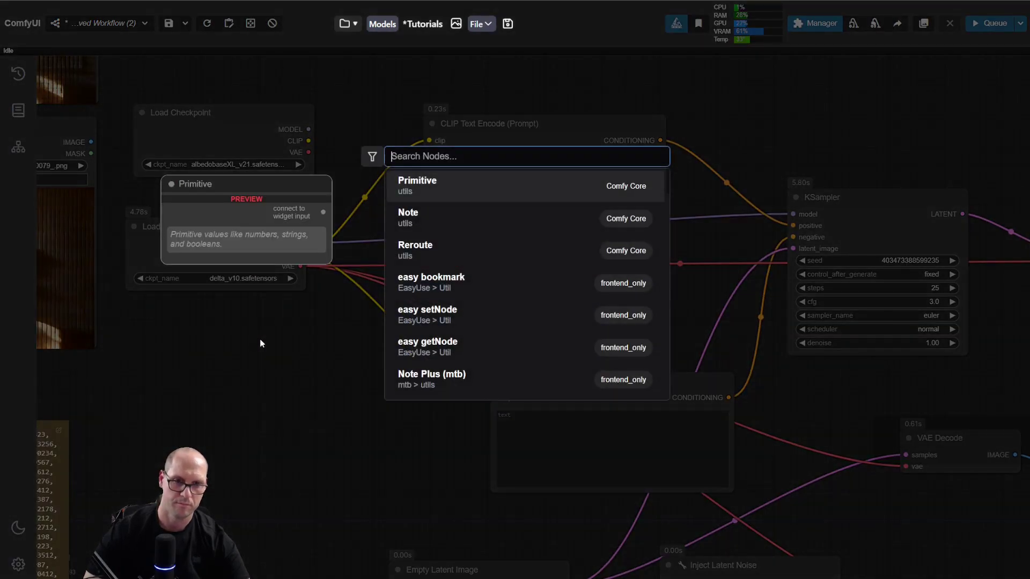
text(load v)
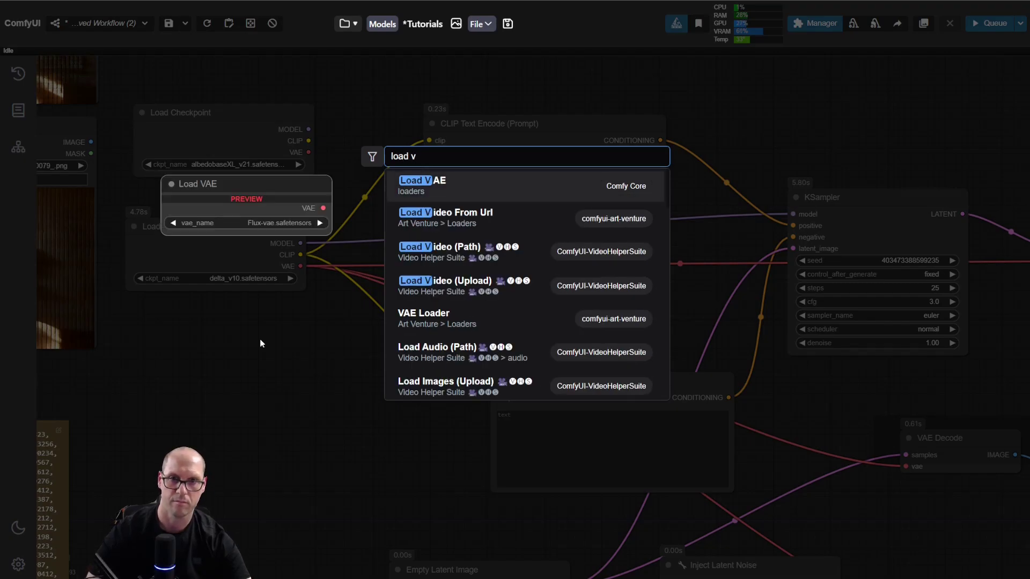
key(Return)
drag(342, 338, 215, 337)
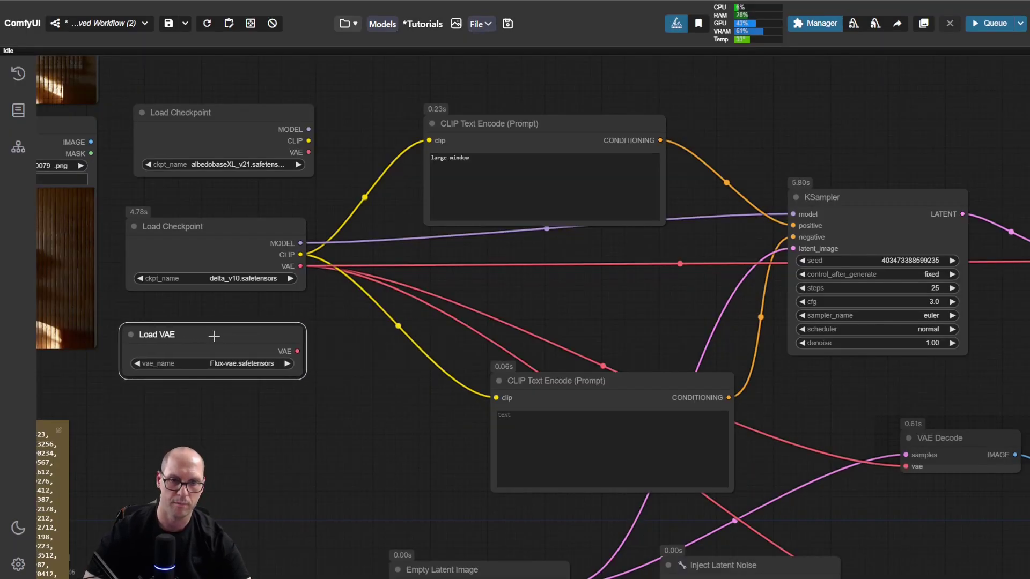
click(279, 357)
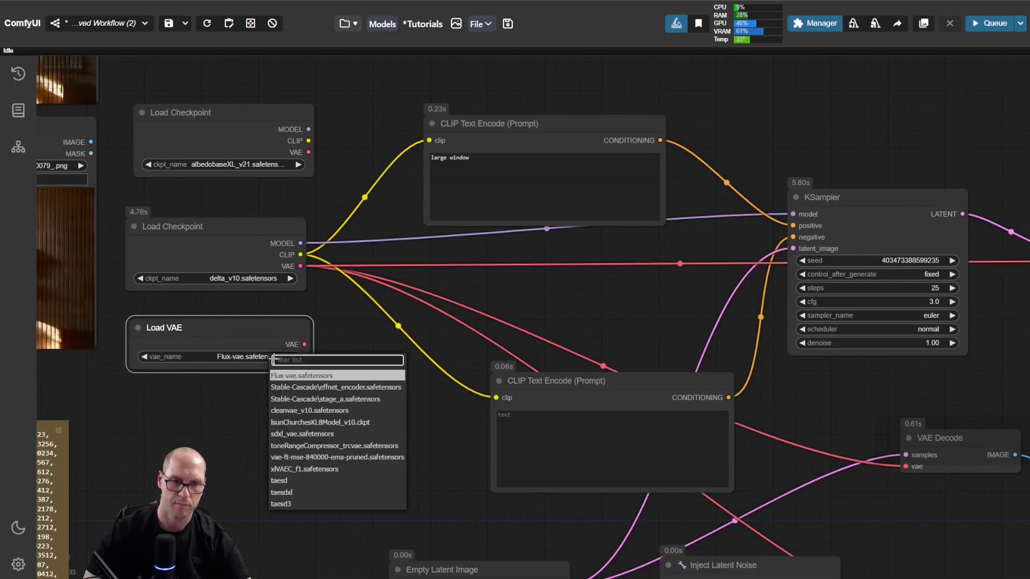
click(298, 461)
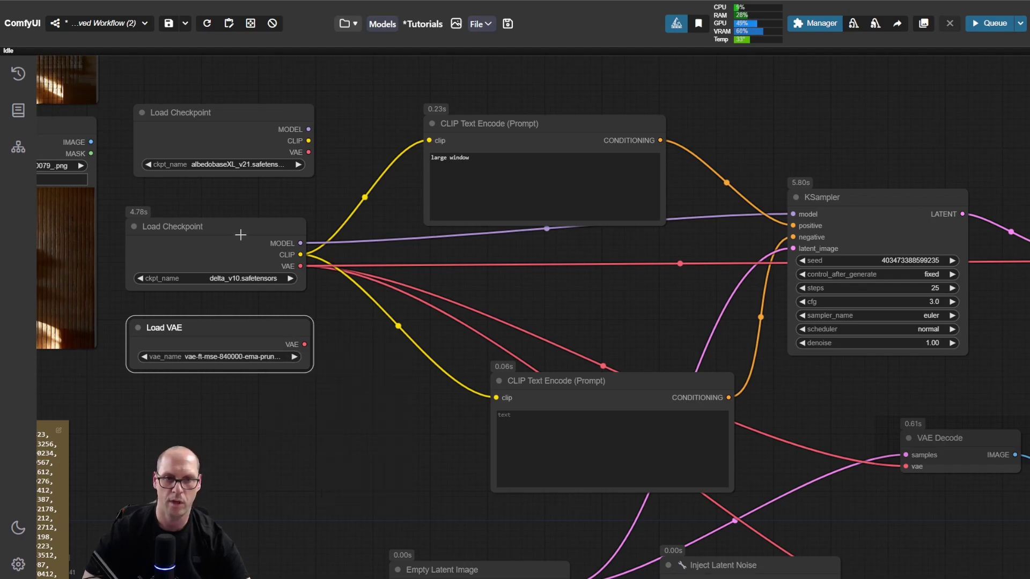
drag(242, 228, 243, 221)
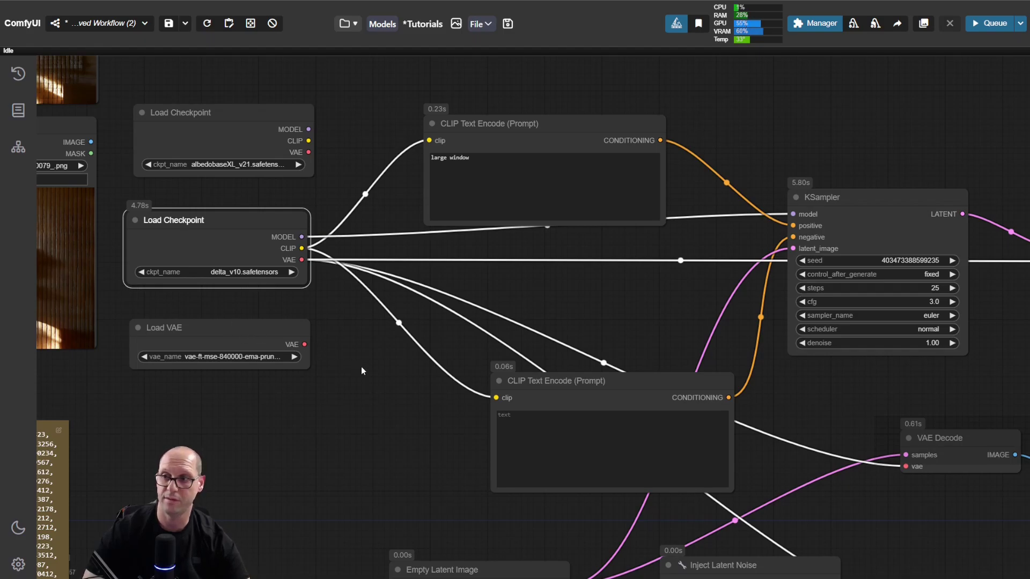
Link the Load VAE output to the vae input of the KSampler's VAE Decode.
drag(362, 367, 314, 342)
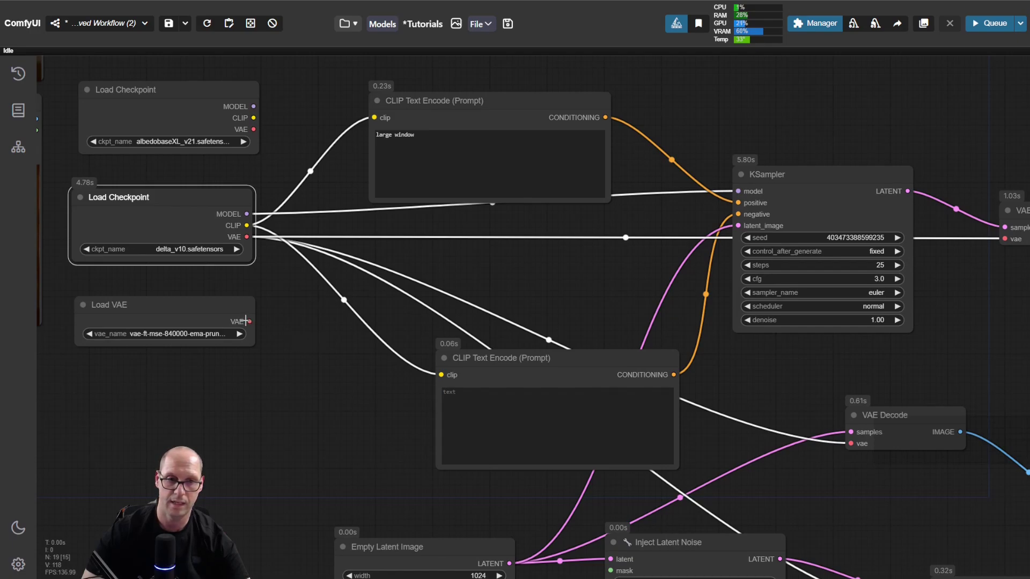
drag(248, 322, 1004, 240)
drag(969, 321, 354, 217)
Queue the workflow and zoom in on the noise-speckled window preview.
key(ctrl+Return)
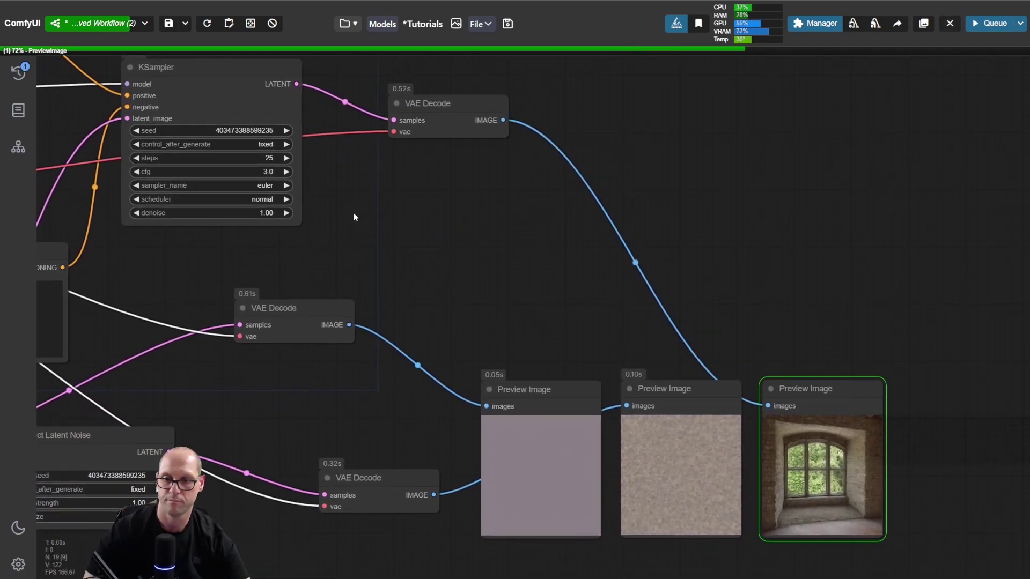
scroll(893, 446, up, 5)
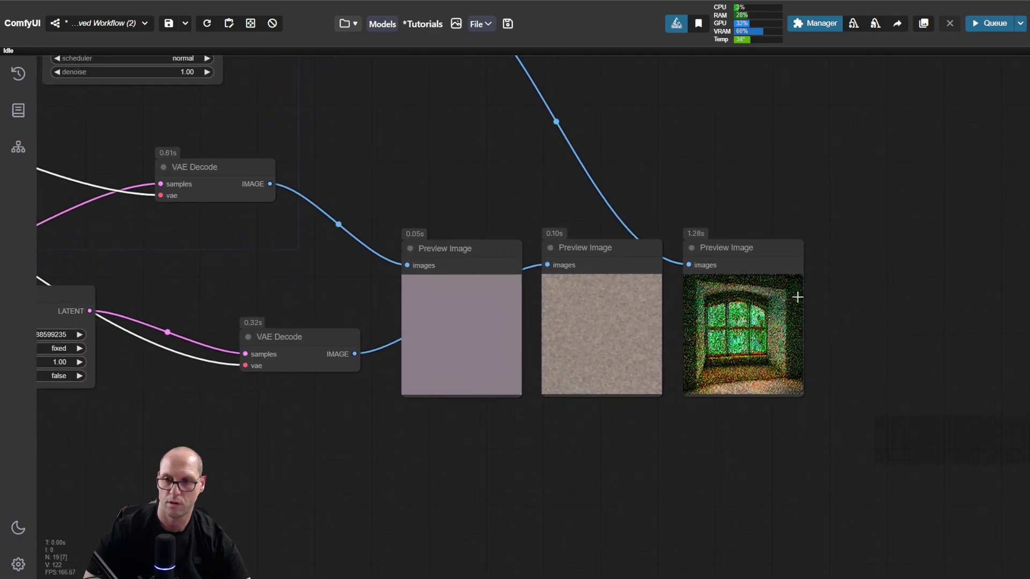
scroll(835, 290, up, 1)
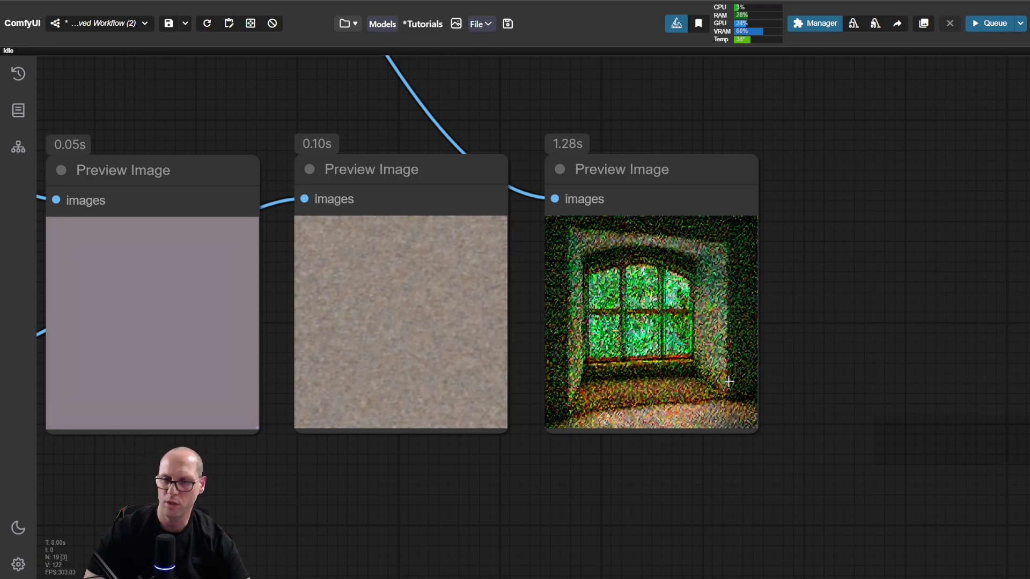
drag(805, 280, 915, 407)
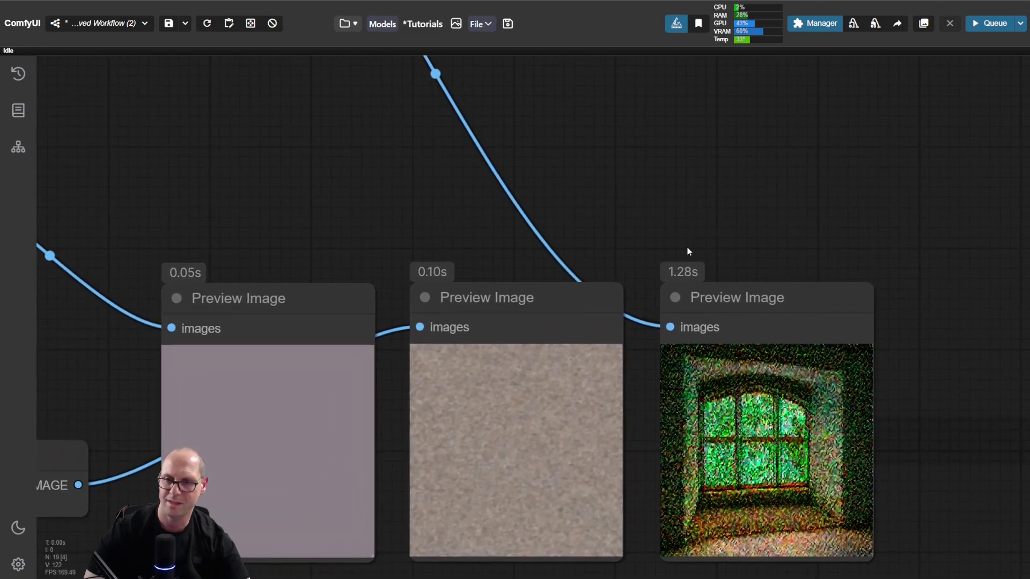
scroll(685, 252, down, 3)
Connect the albedobaseXL Load Checkpoint's VAE output to the VAE Decode vae input.
drag(397, 219, 723, 272)
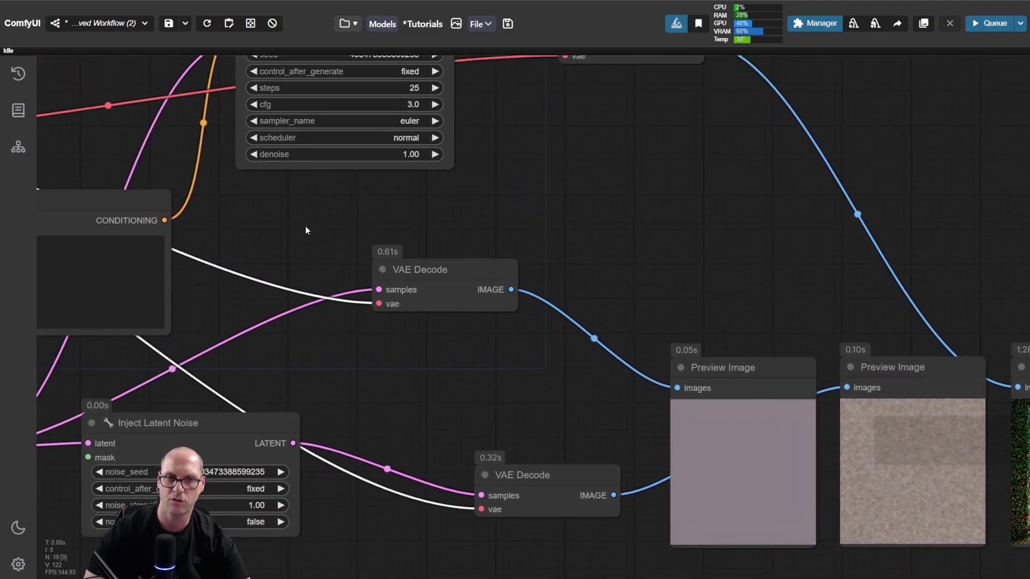
drag(306, 230, 752, 255)
drag(204, 293, 206, 427)
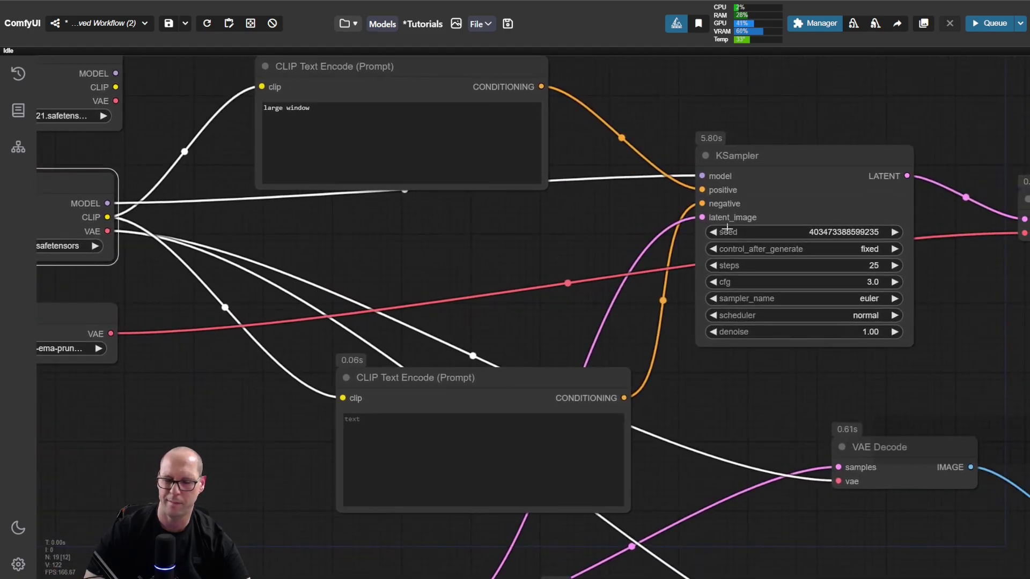
scroll(679, 343, down, 2)
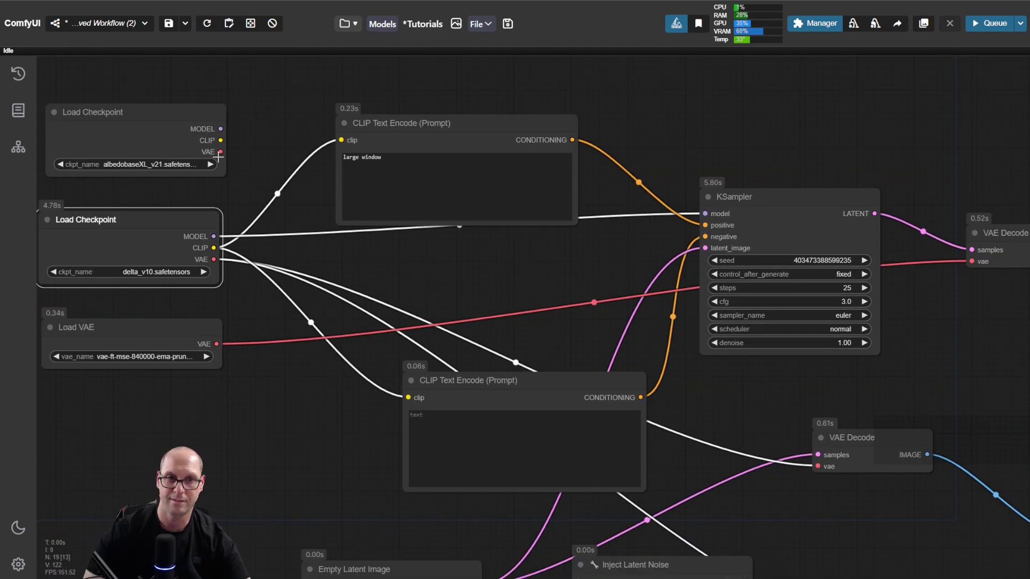
drag(219, 152, 972, 262)
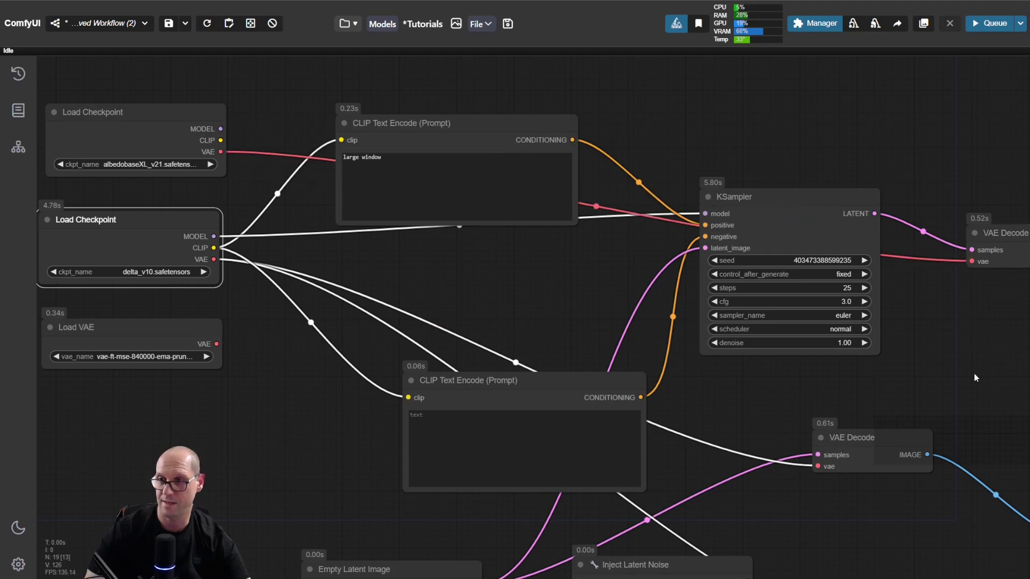
Rerun the workflow and compare the grainy noise preview with the clean stone-walled window.
drag(976, 379, 629, 266)
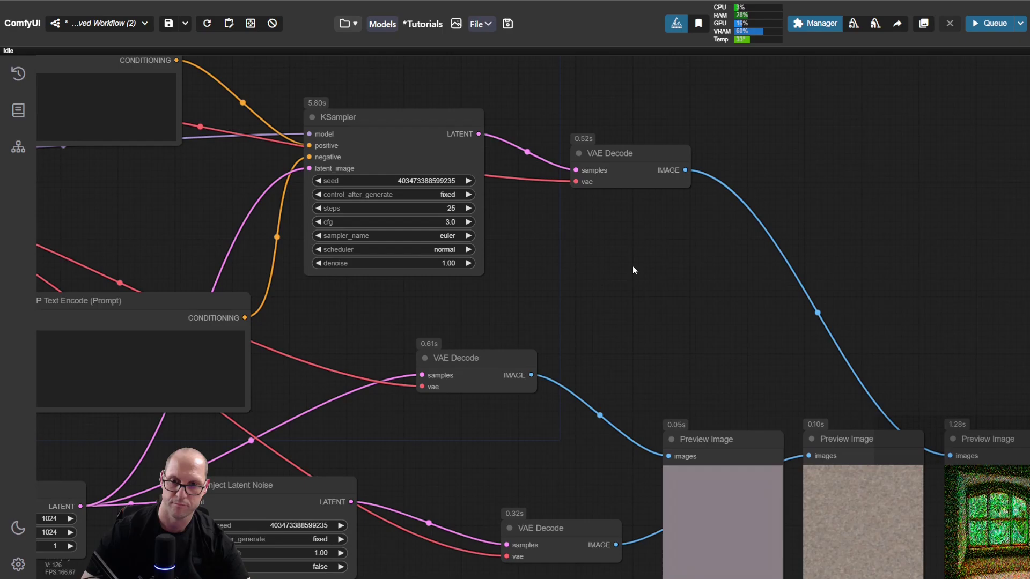
key(ctrl+Return)
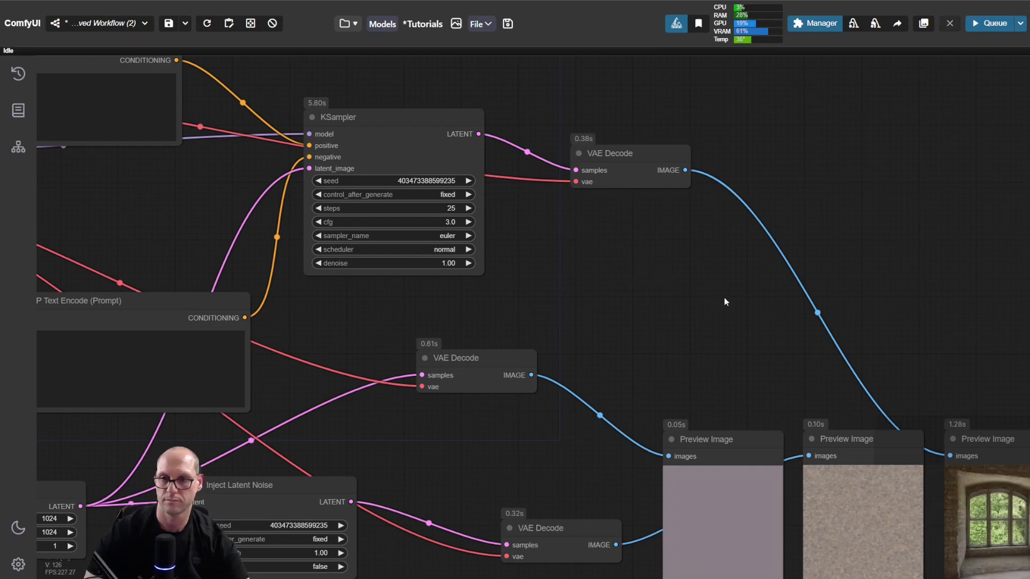
drag(738, 320, 352, 170)
scroll(702, 396, up, 5)
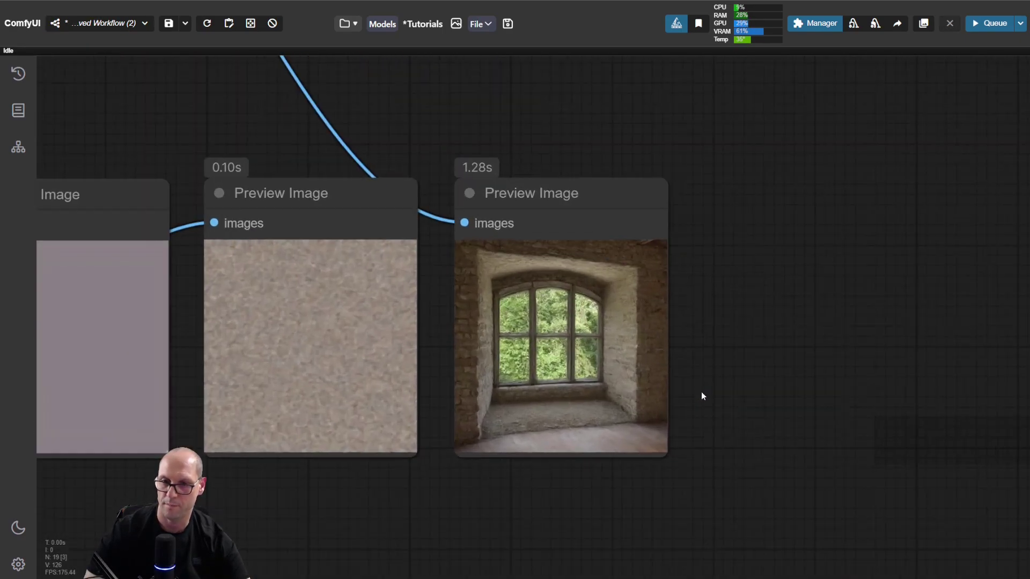
scroll(702, 396, up, 2)
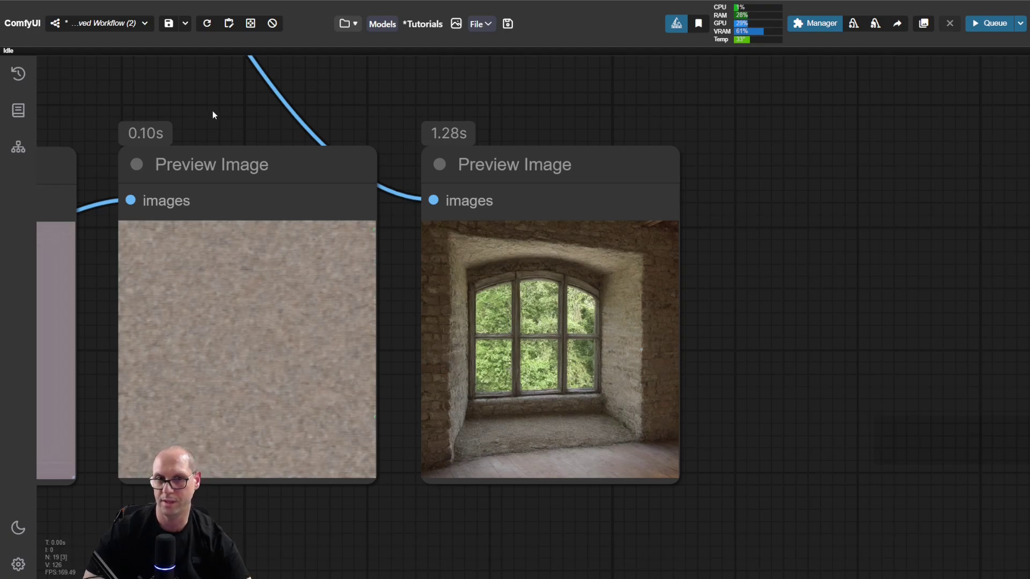
drag(212, 115, 740, 329)
scroll(519, 246, down, 3)
Switch the Load VAE node to sdxl_vae.safetensors and return to KSampler and VAE Decode.
scroll(366, 278, left, 15)
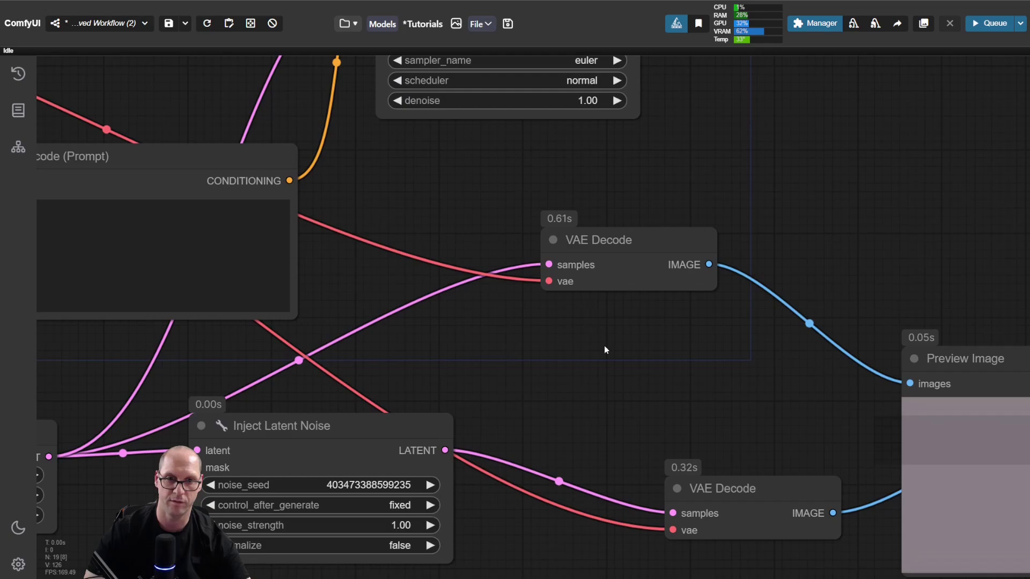
scroll(504, 374, up, 5)
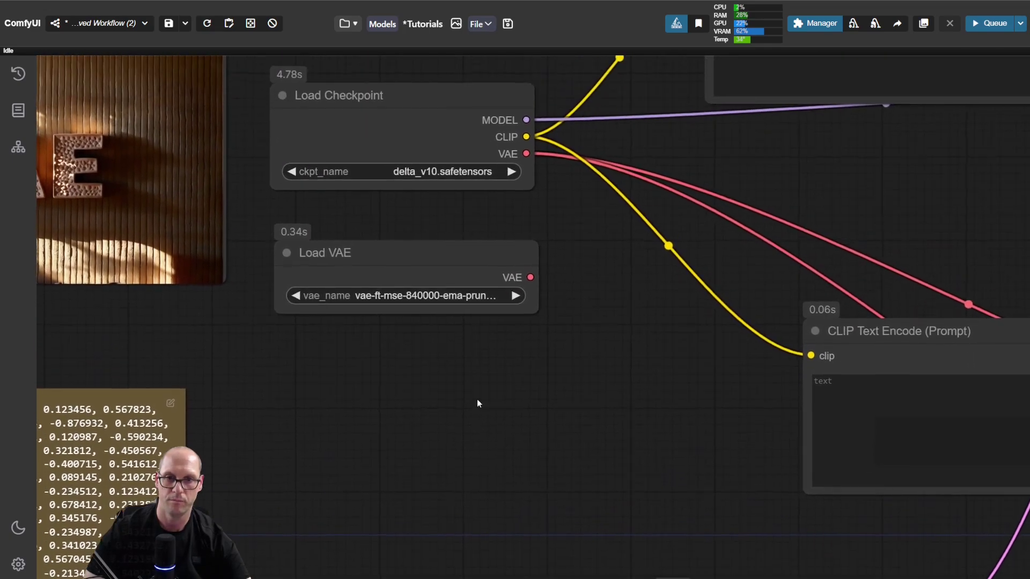
click(408, 296)
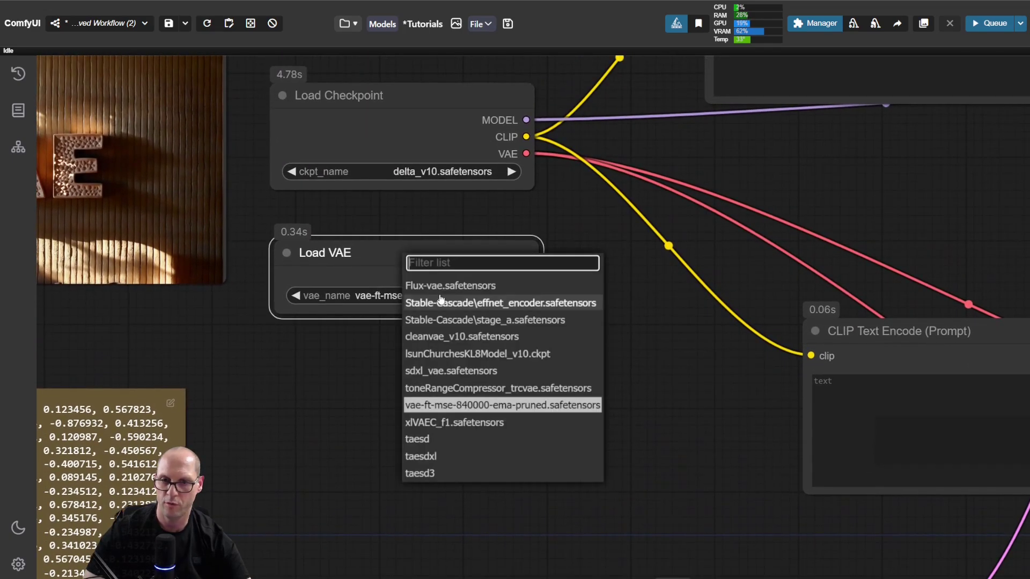
click(438, 374)
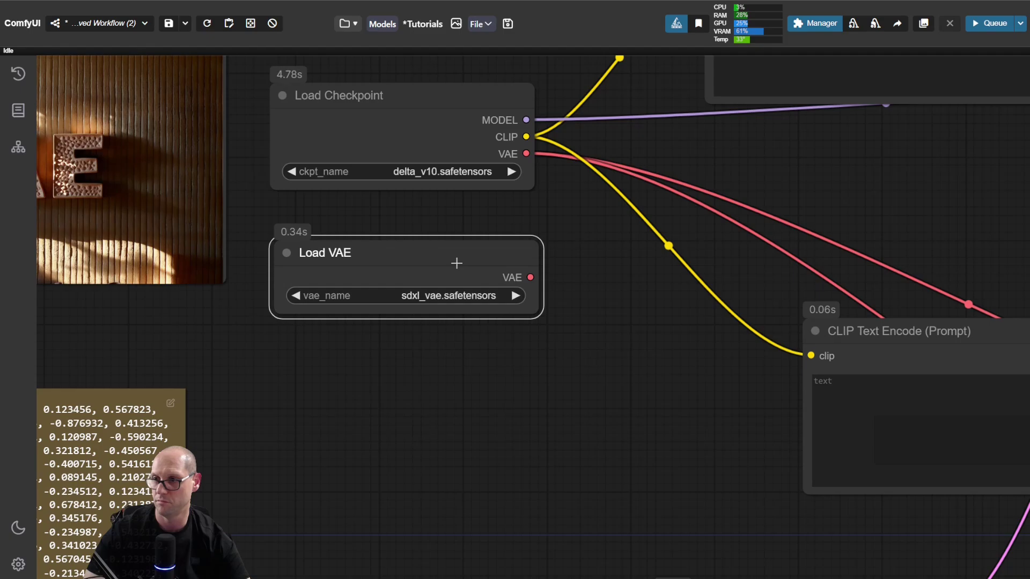
drag(625, 357, 497, 424)
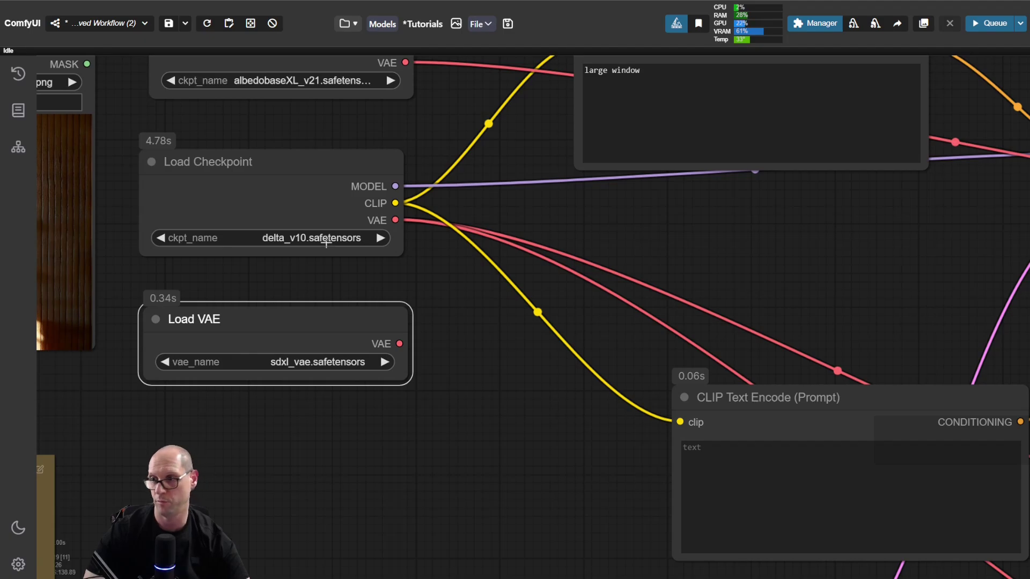
drag(779, 241, 352, 281)
scroll(751, 177, down, 3)
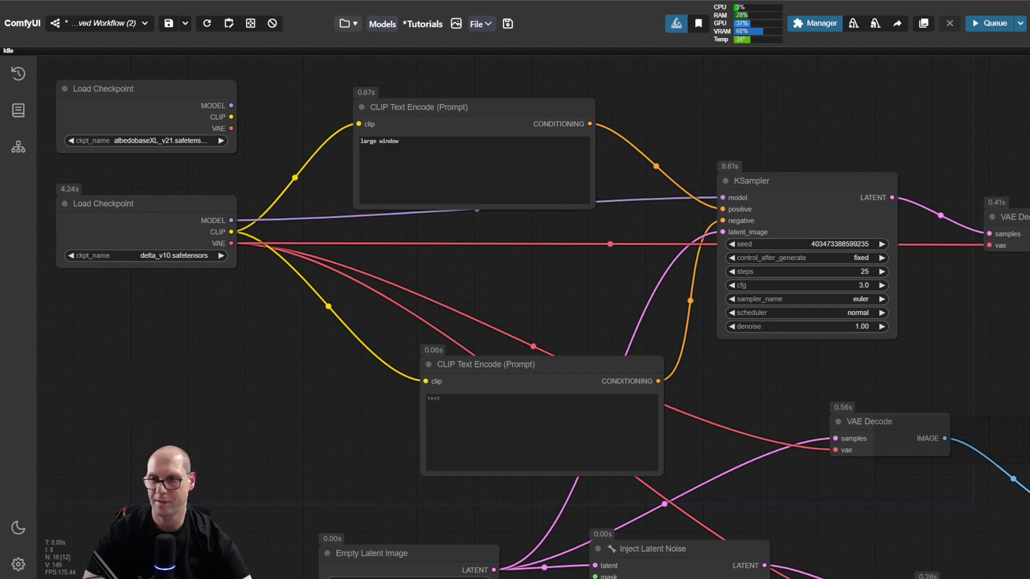
Raise the KSampler and the upper CLIP Text Encode node slightly.
click(761, 197)
drag(760, 197, 762, 187)
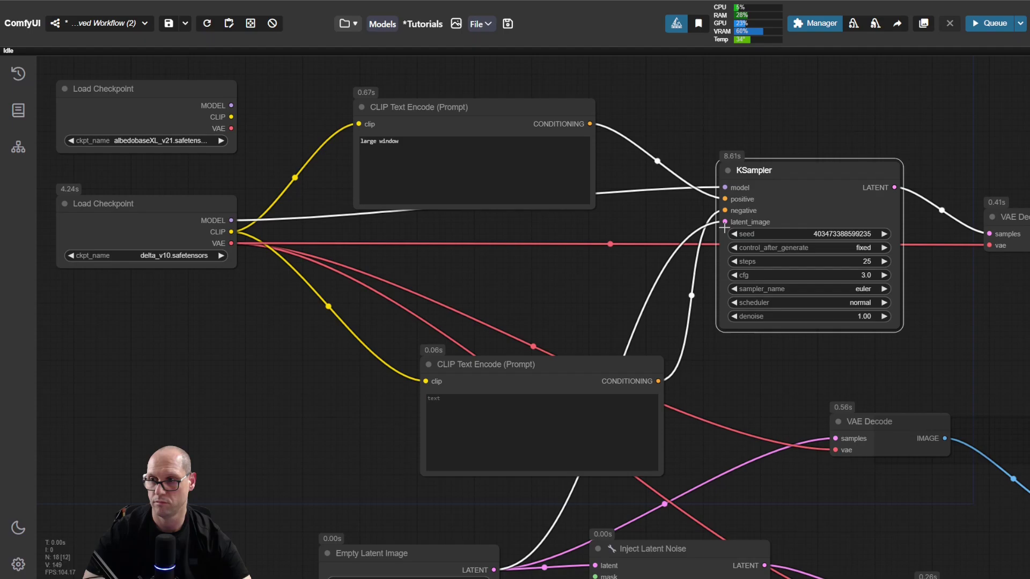
drag(545, 121, 543, 86)
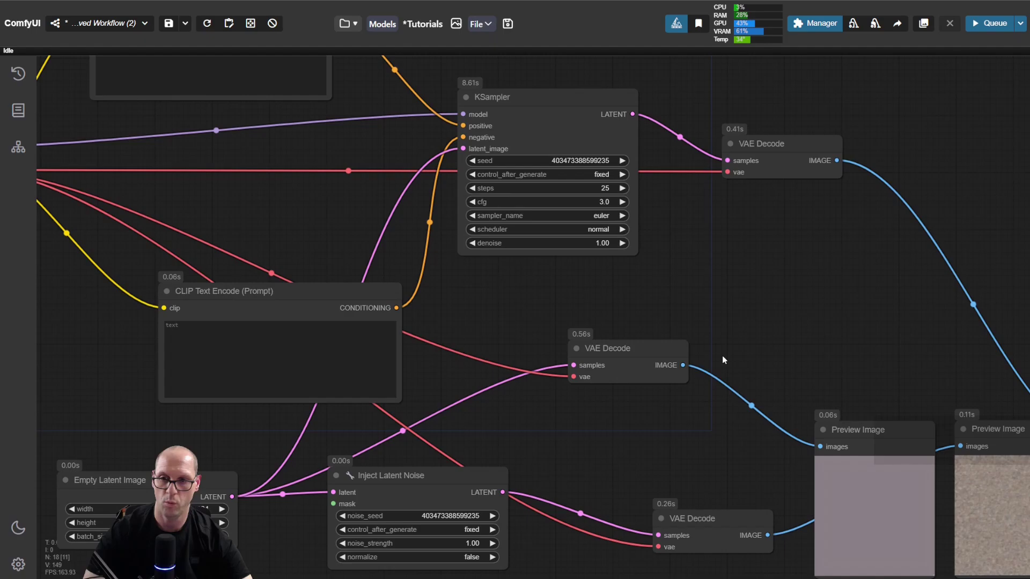
scroll(778, 315, down, 2)
drag(722, 356, 539, 294)
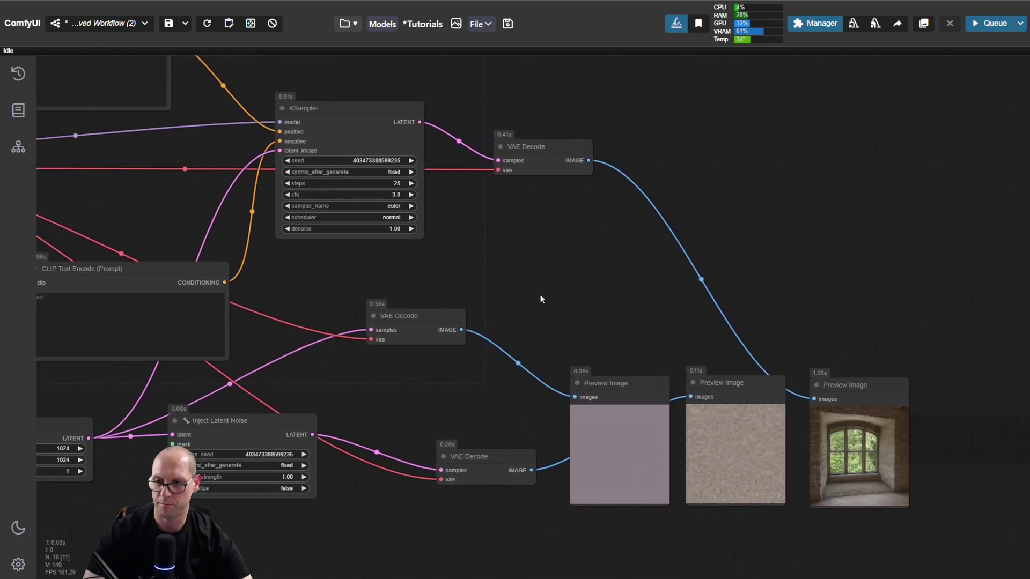
scroll(539, 294, left, 10)
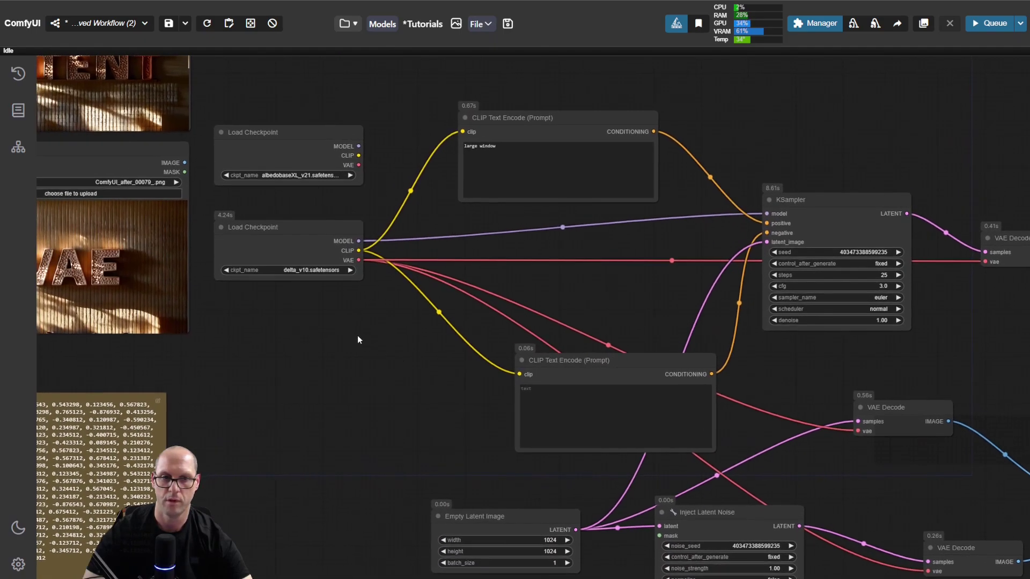
Add a Load VAE node below the checkpoint using vae-ft-mse-840000-ema-pruned.
double_click(243, 306)
text(load)
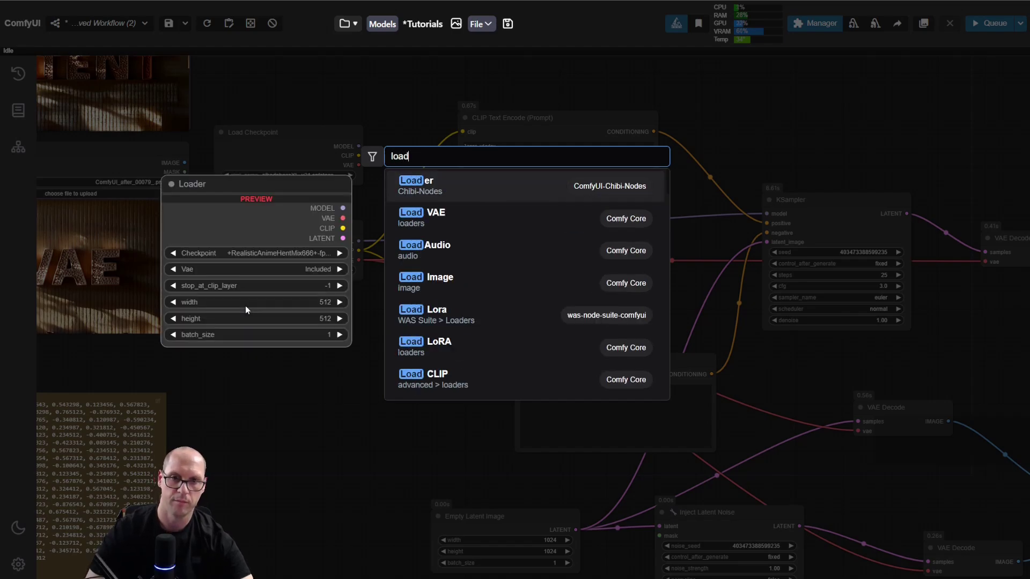
key(Down)
key(Return)
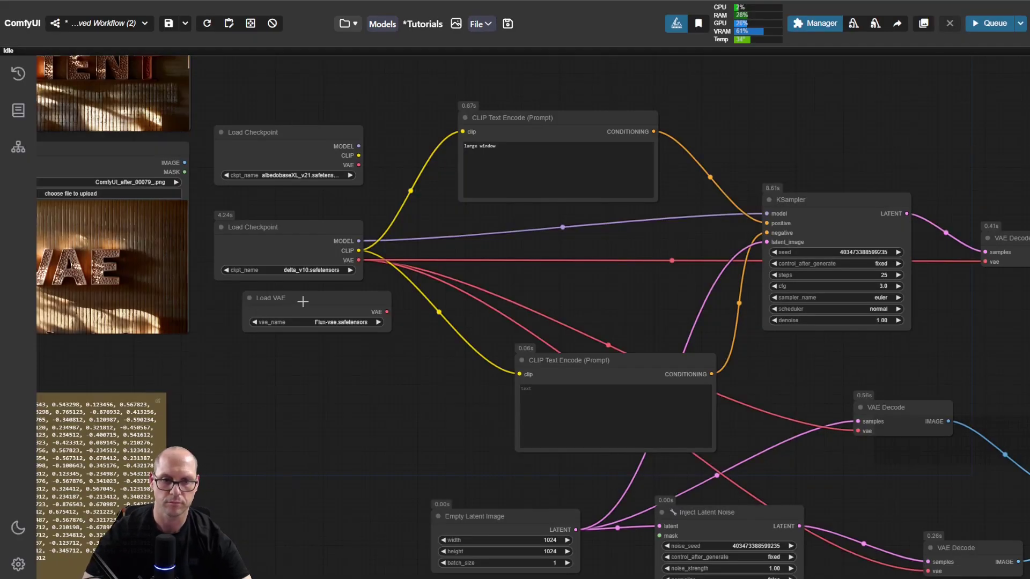
drag(300, 303, 277, 308)
click(302, 328)
click(352, 427)
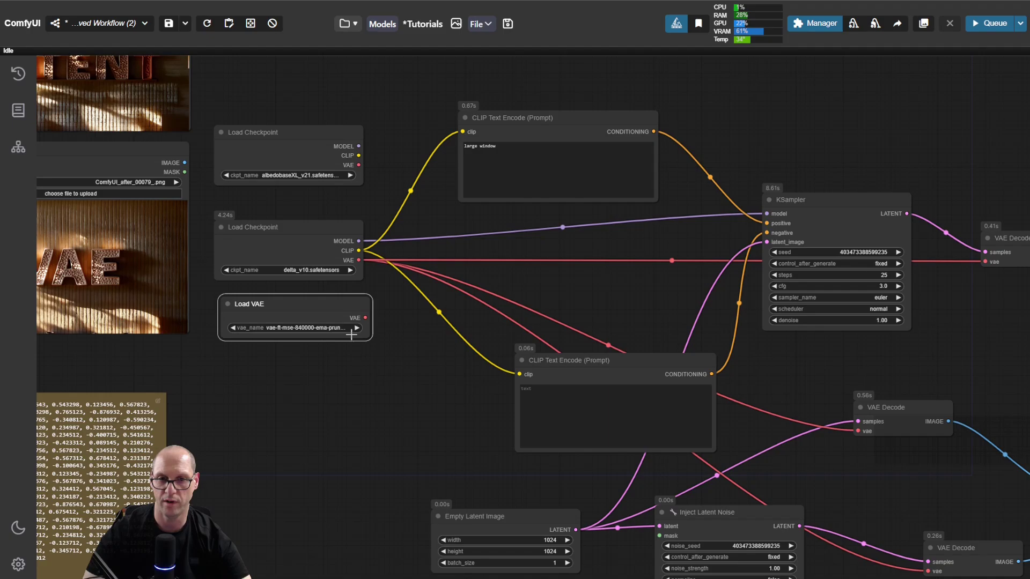
Wire the new VAE into the main VAE Decode and rerun to compare the three previews.
drag(365, 318, 986, 260)
click(959, 299)
key(ctrl+Return)
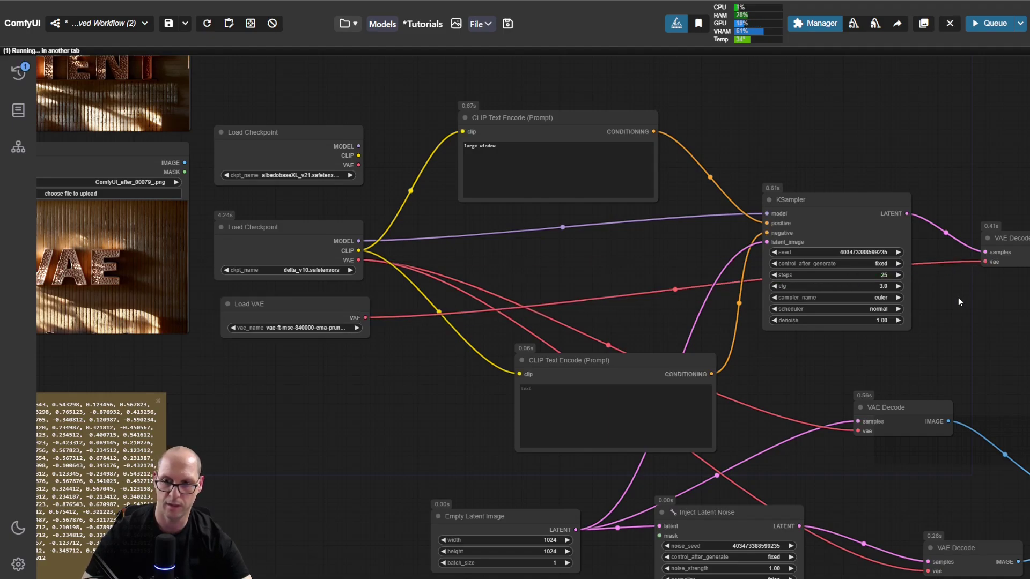
drag(977, 342, 453, 187)
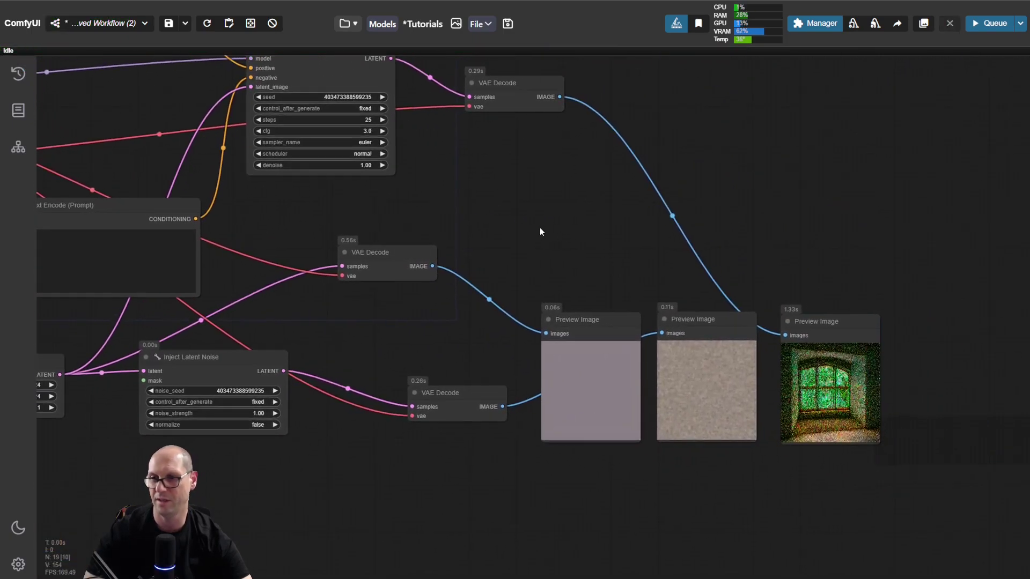
Change the Load VAE's vae_name from the SD1.5 MSE file to Flux-vae.safetensors.
scroll(487, 252, down, 5)
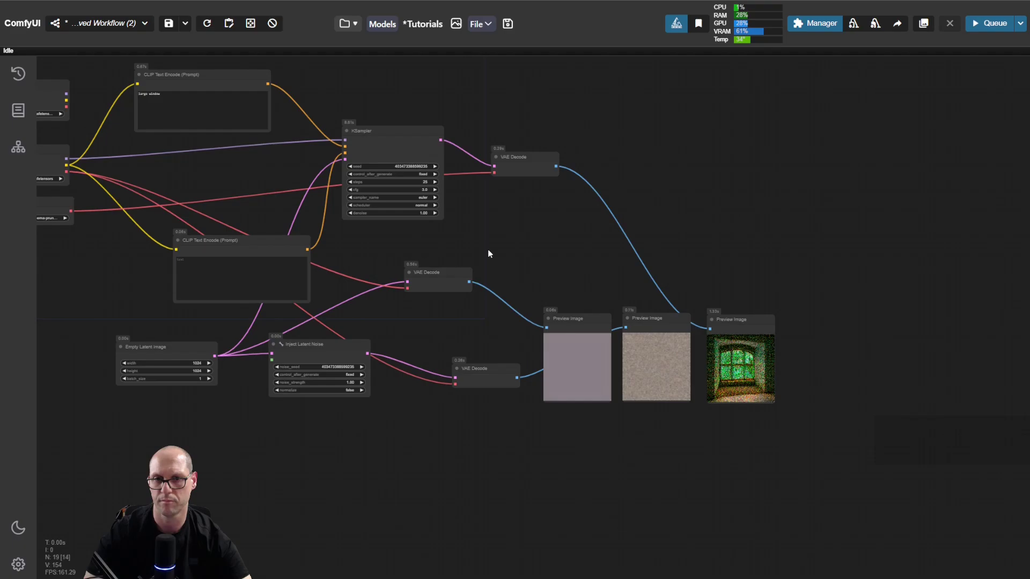
drag(487, 252, 935, 324)
scroll(554, 324, up, 5)
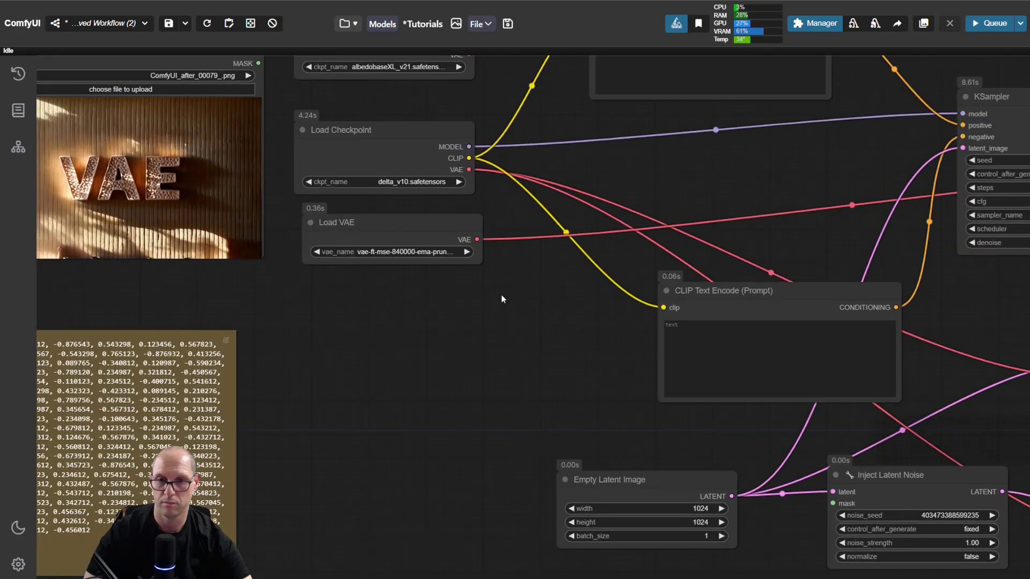
click(397, 252)
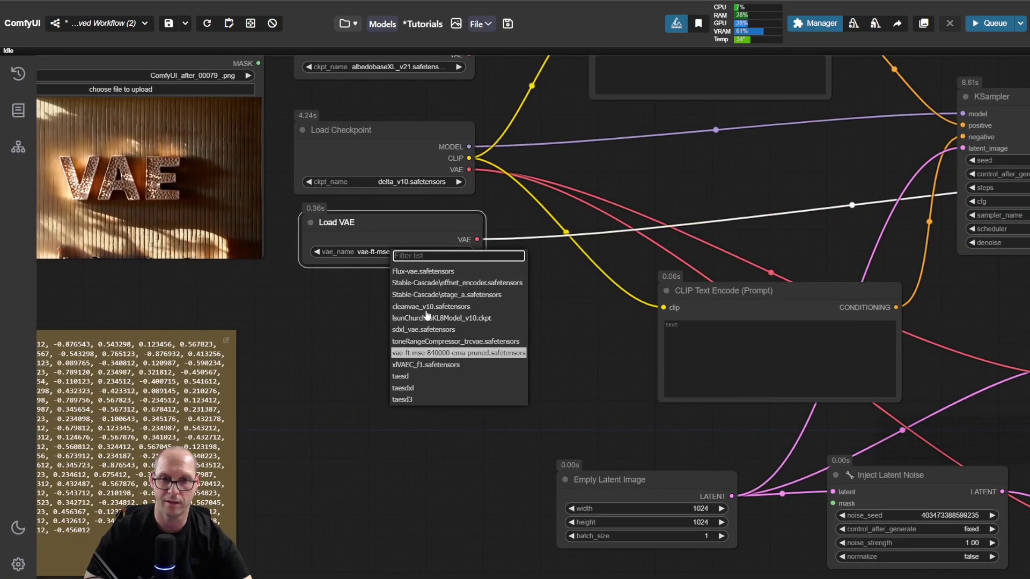
click(426, 271)
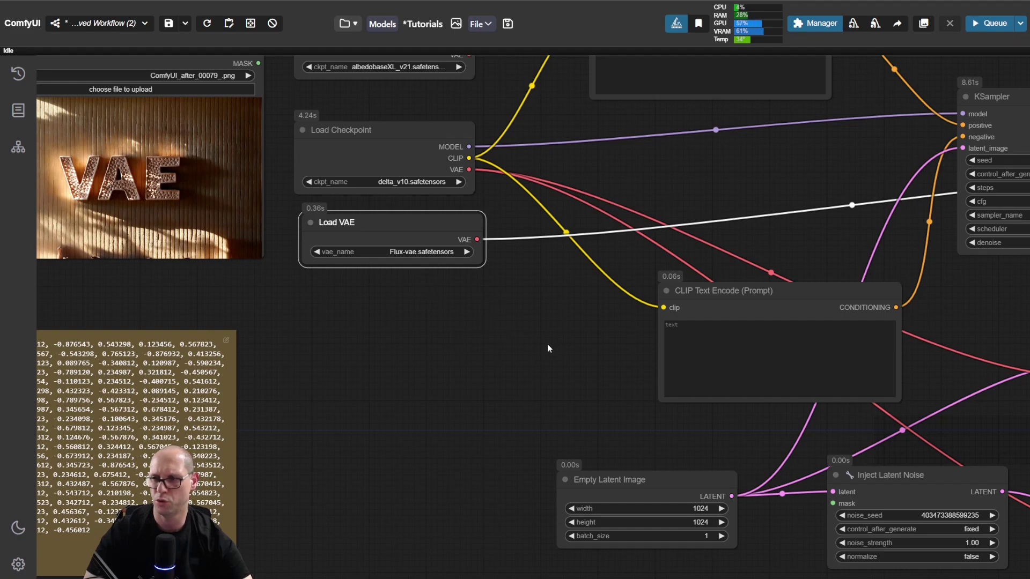
drag(547, 344, 254, 404)
scroll(255, 397, down, 2)
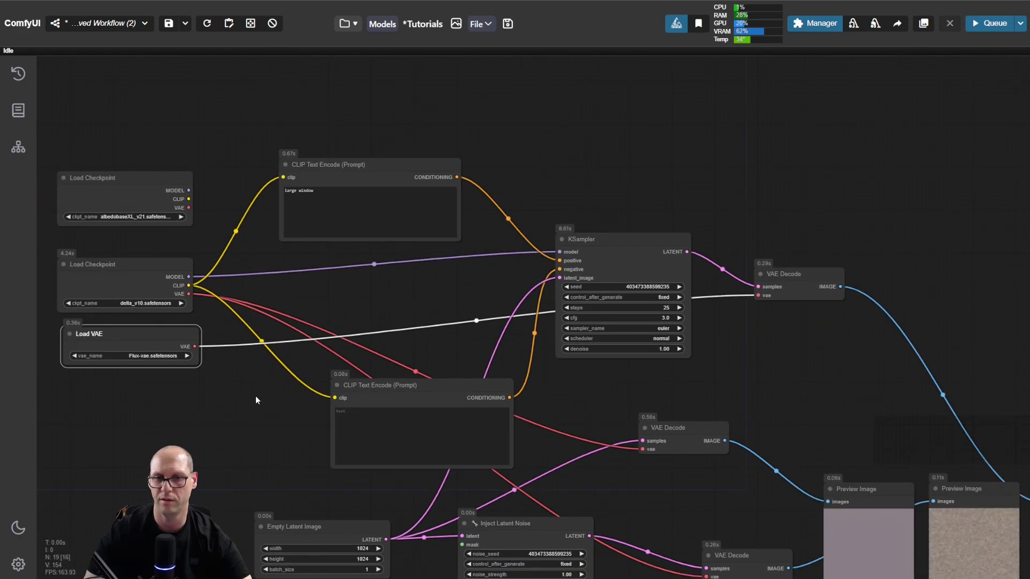
scroll(230, 375, down, 1)
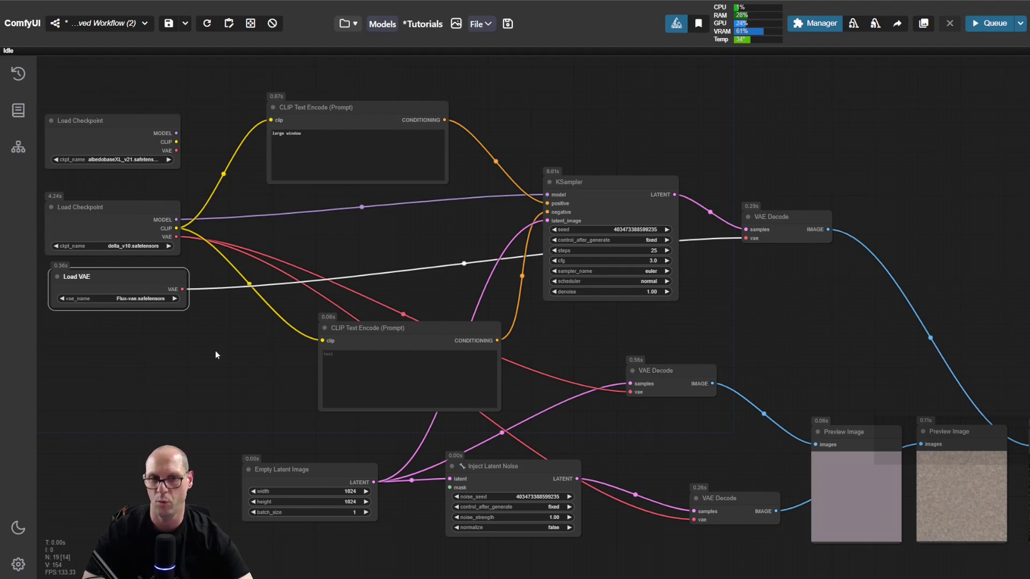
click(215, 355)
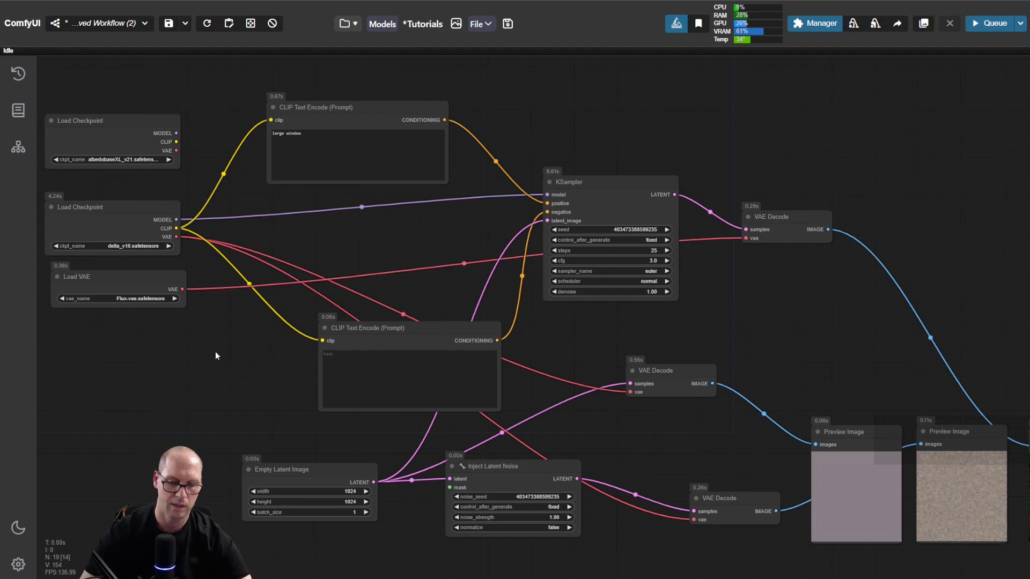
Run the workflow with the Flux VAE, dismiss the 16-vs-4 channel VAEDecode error, and nudge KSampler up.
key(ctrl+Return)
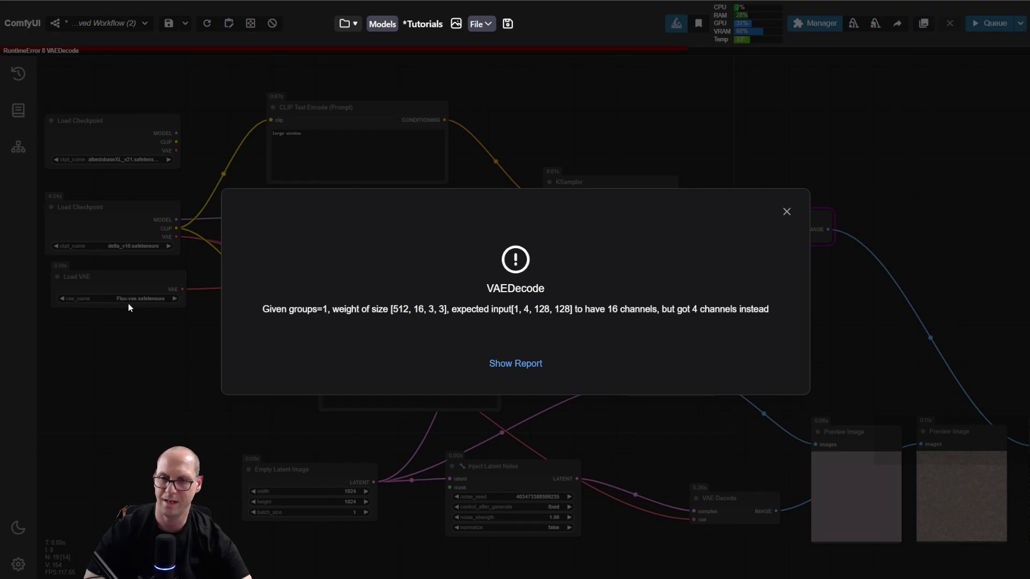
click(787, 214)
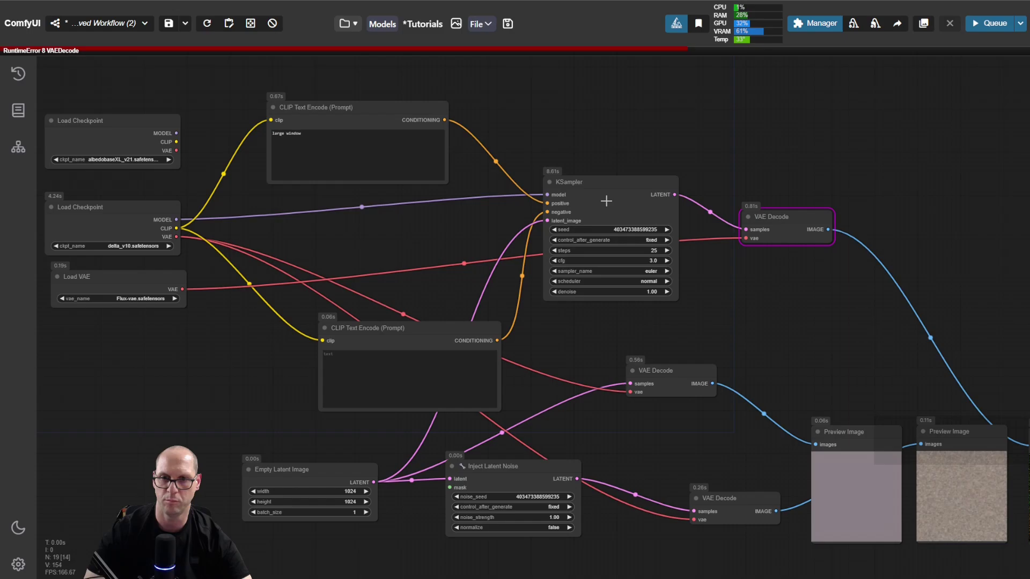
drag(613, 184, 615, 176)
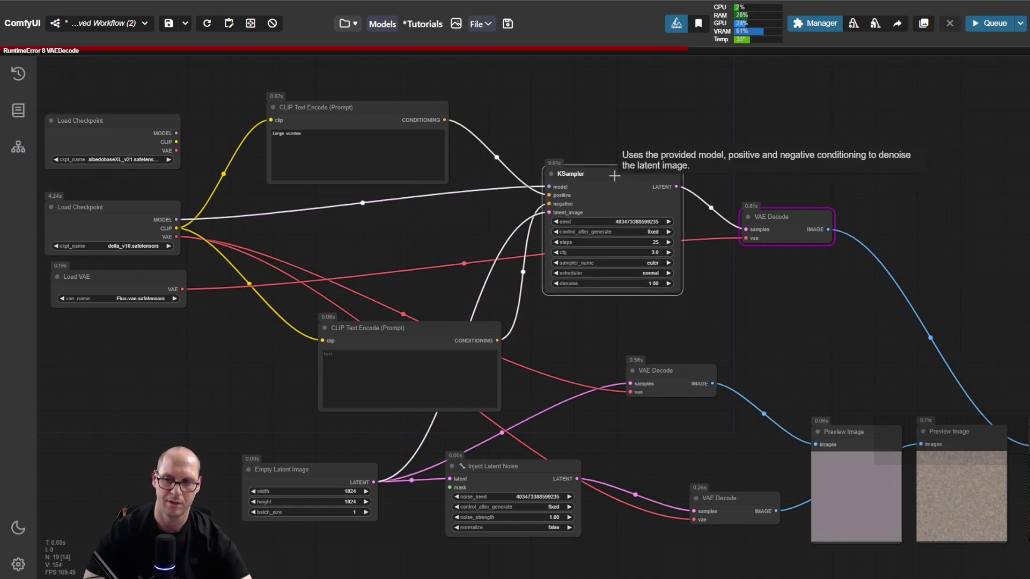
scroll(440, 203, left, 10)
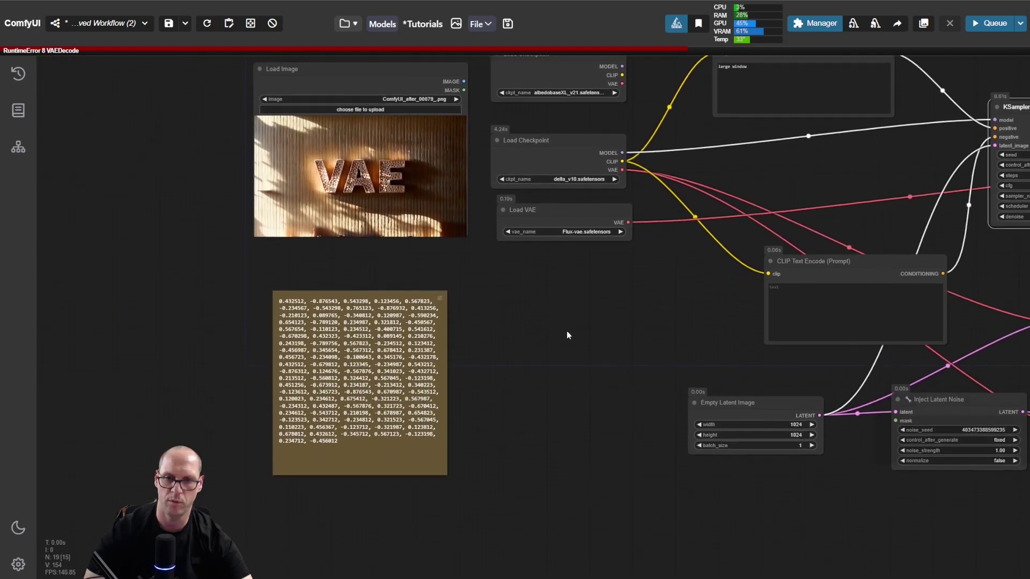
scroll(558, 290, down, 4)
ctrl+scroll(206, 236, up, 5)
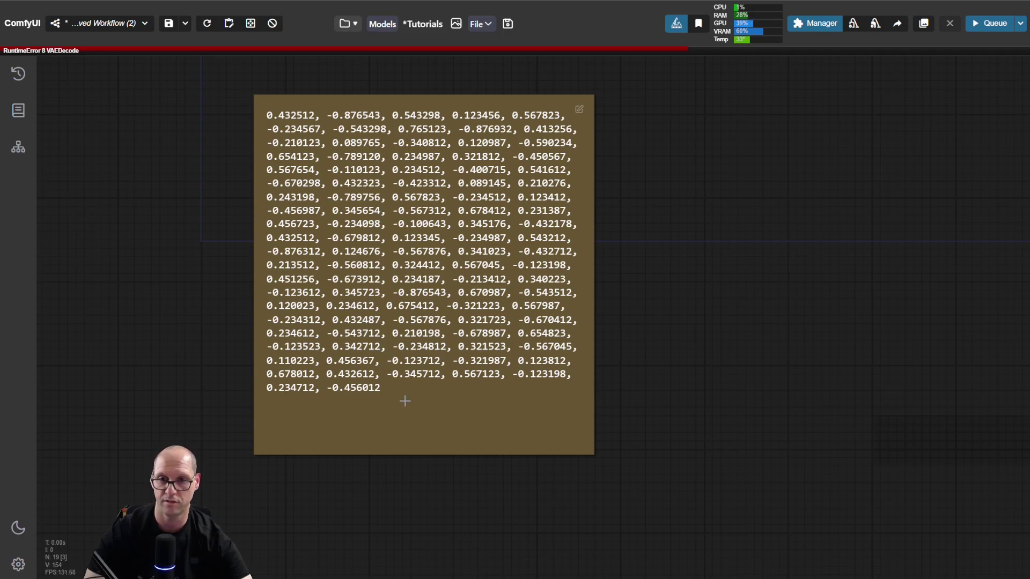
scroll(853, 186, down, 5)
drag(888, 172, 379, 433)
scroll(378, 433, up, 5)
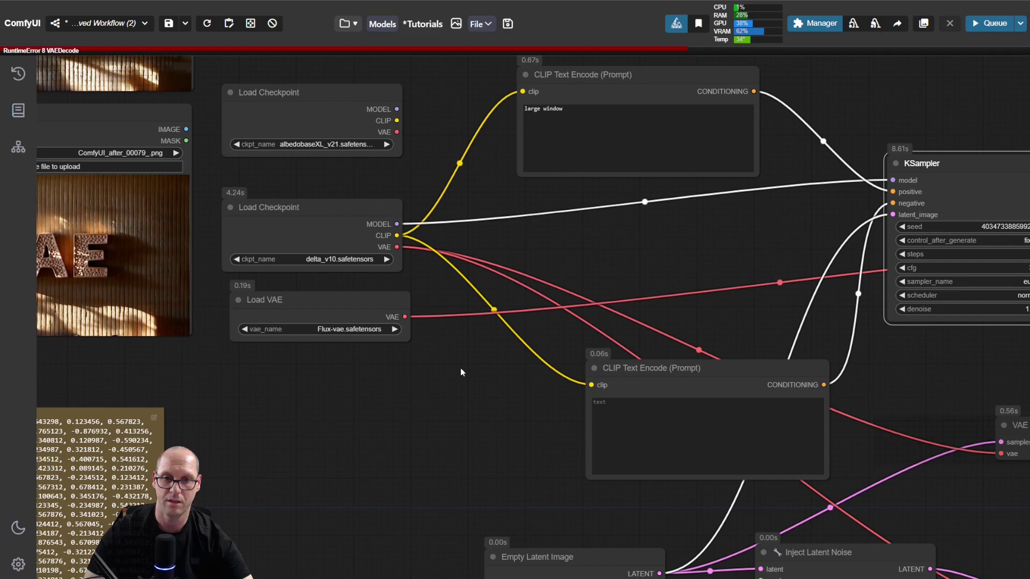
drag(460, 371, 441, 387)
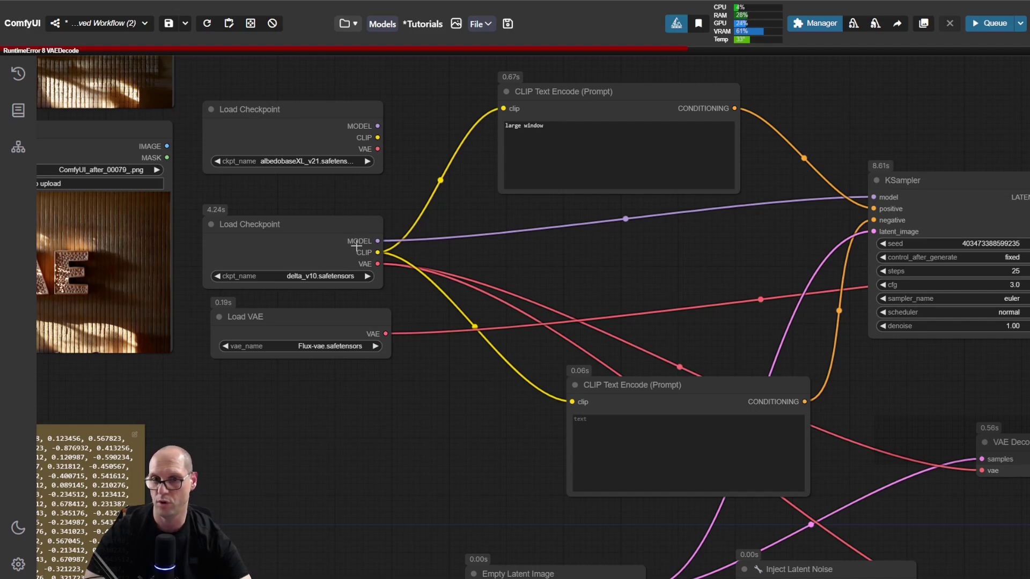
drag(699, 275, 650, 279)
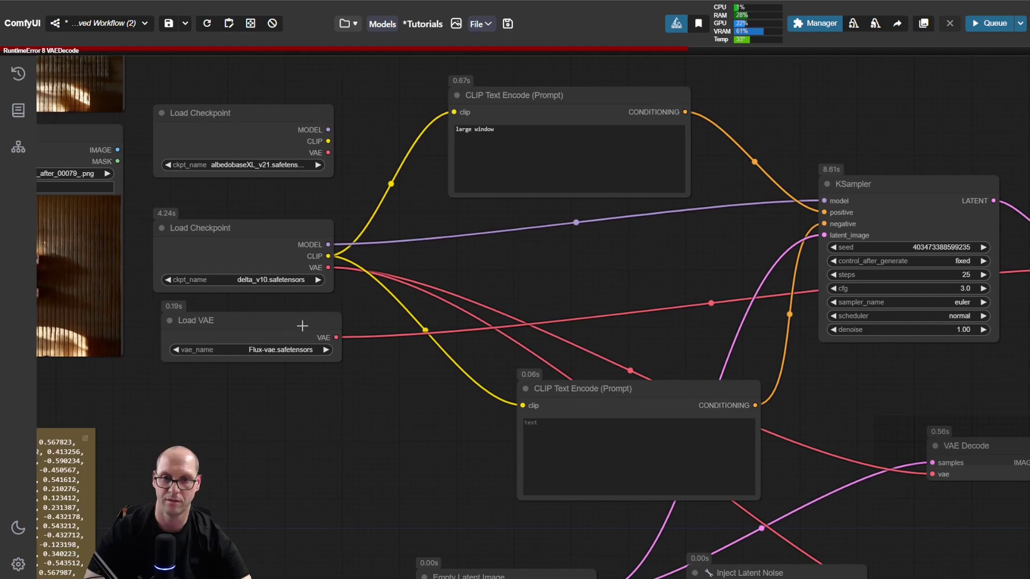
drag(664, 272, 505, 284)
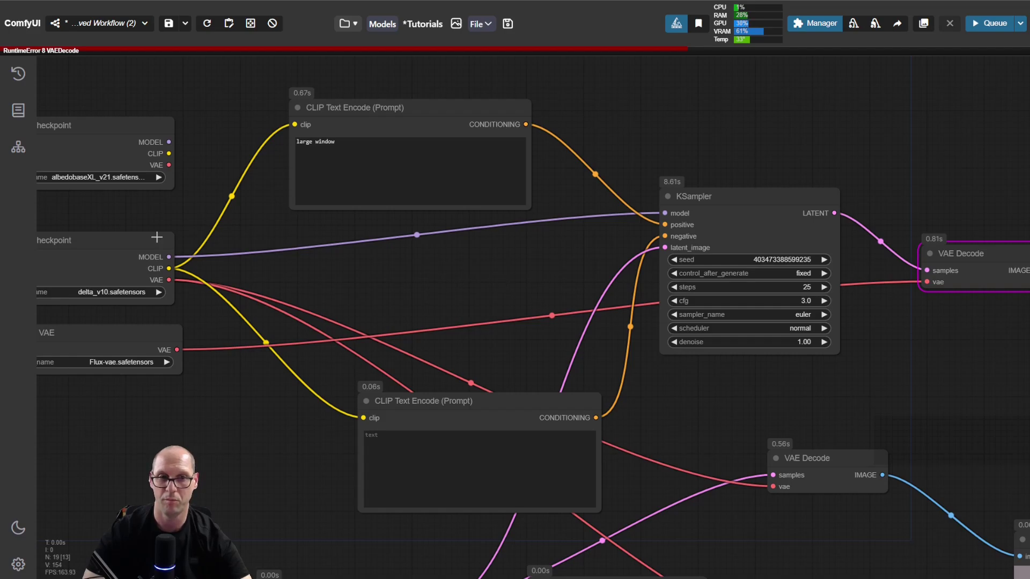
drag(150, 238, 164, 231)
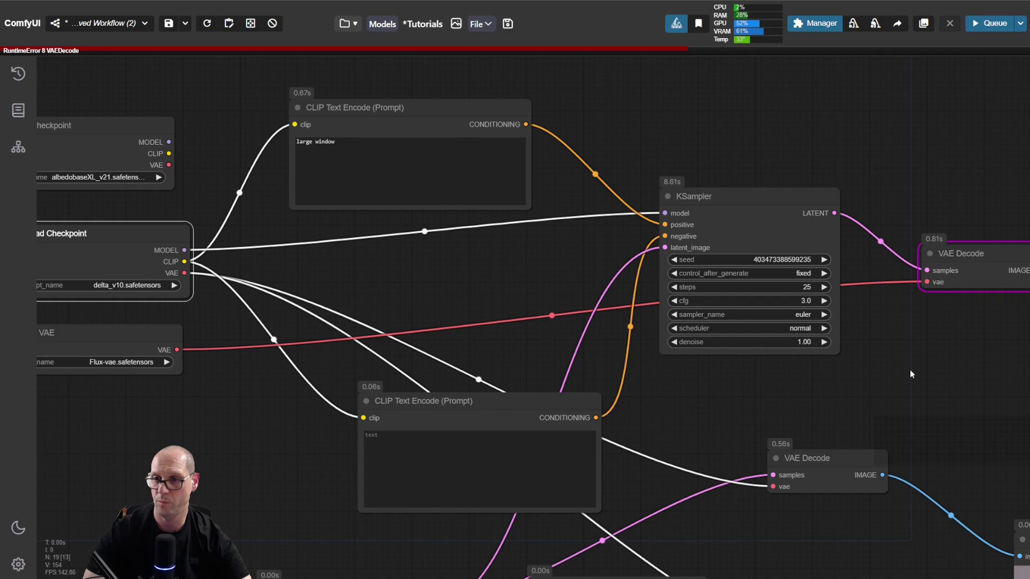
drag(910, 369, 1012, 363)
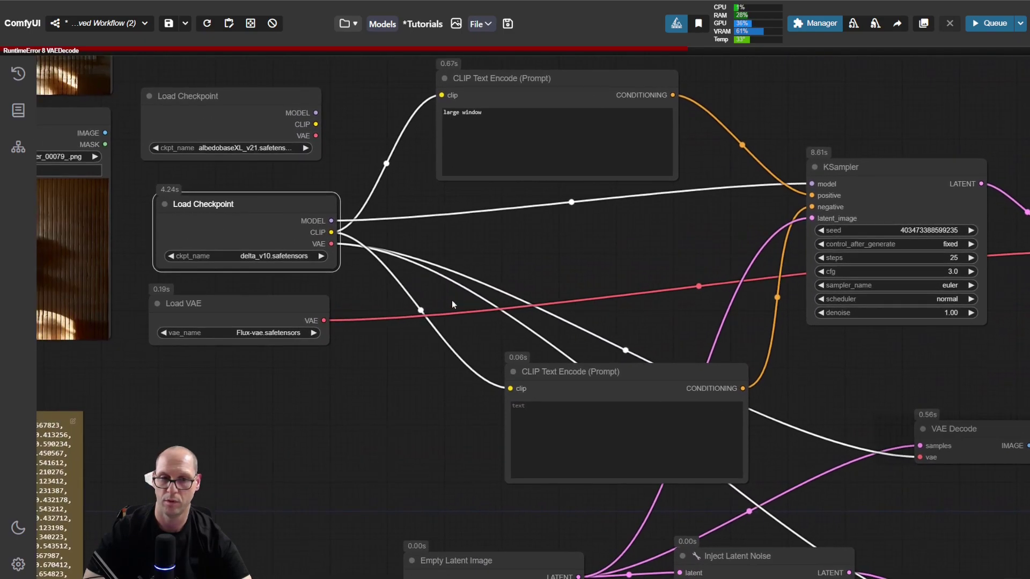
Switch Load VAE to sdxl_vae.safetensors, rerun, and check the clean stone-walled window preview.
click(278, 336)
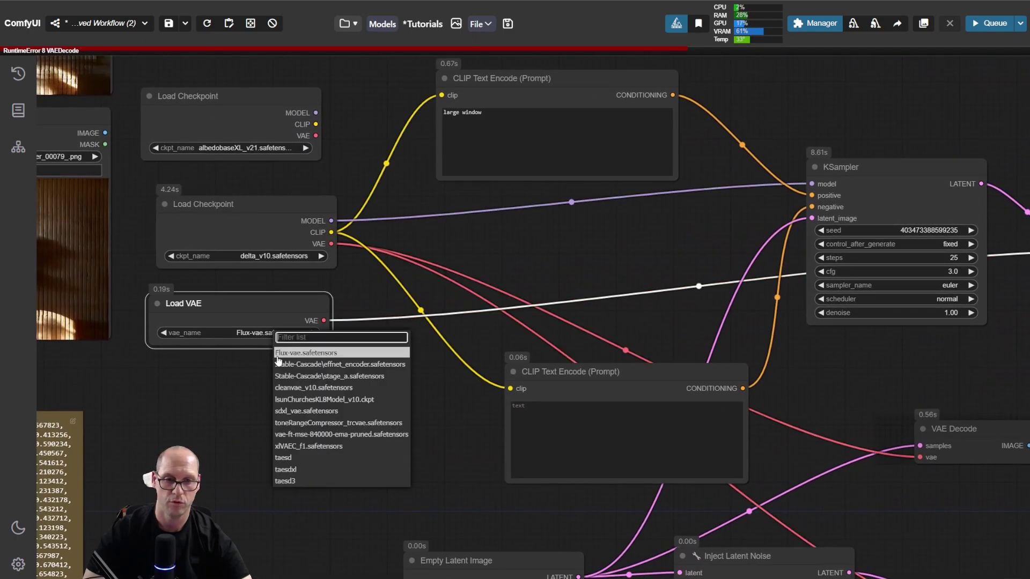
click(298, 410)
key(ctrl+Return)
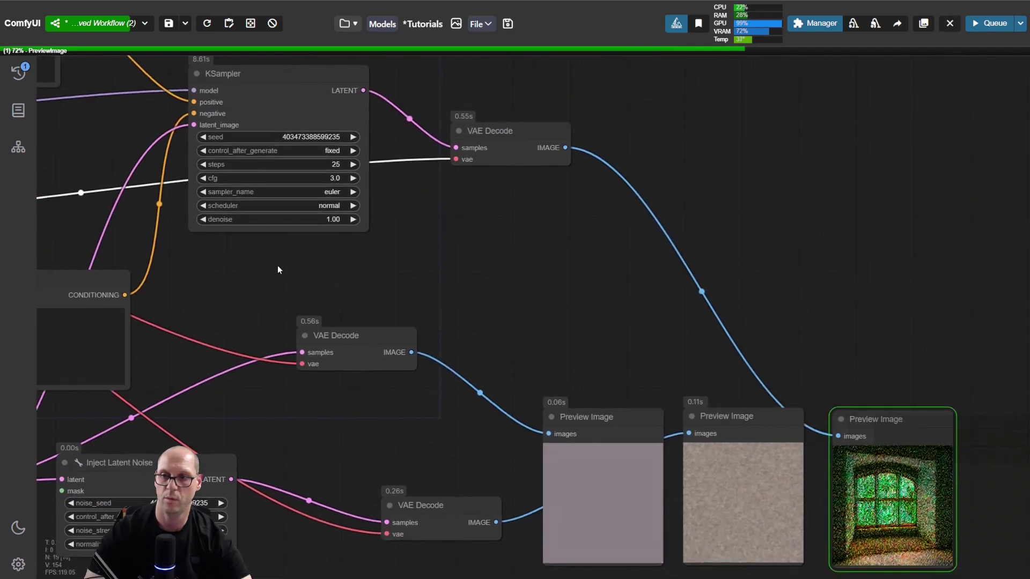
drag(278, 269, 139, 242)
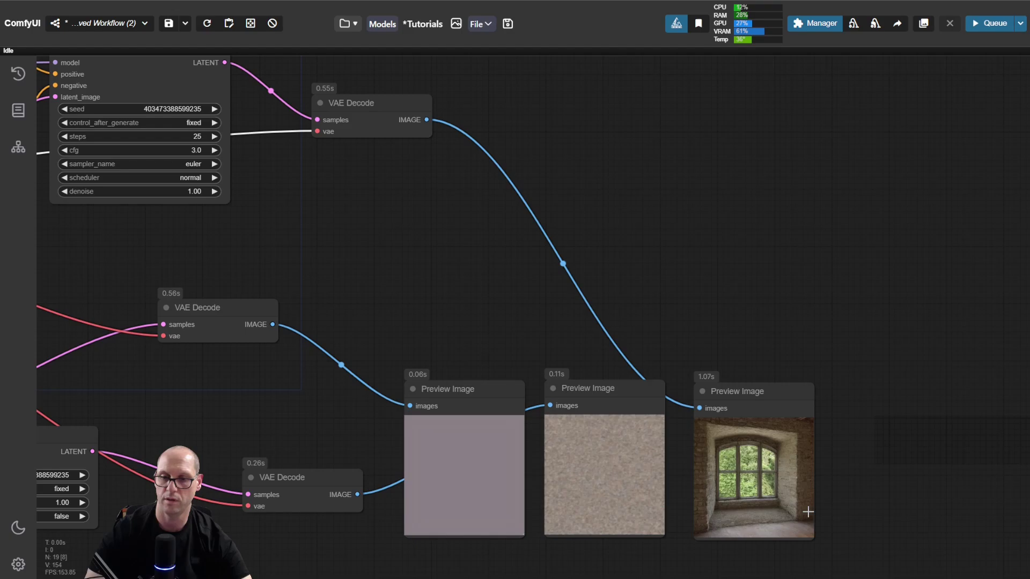
drag(647, 235, 891, 352)
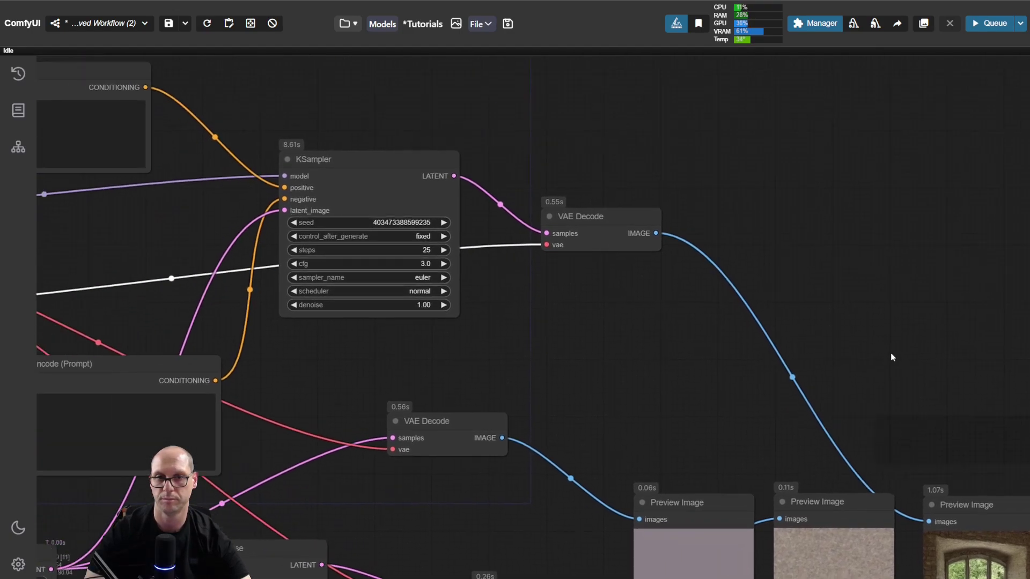
mouse_move(593, 312)
mouse_down()
mouse_move(667, 356)
mouse_move(782, 374)
mouse_move(791, 387)
mouse_up()
drag(315, 354, 449, 297)
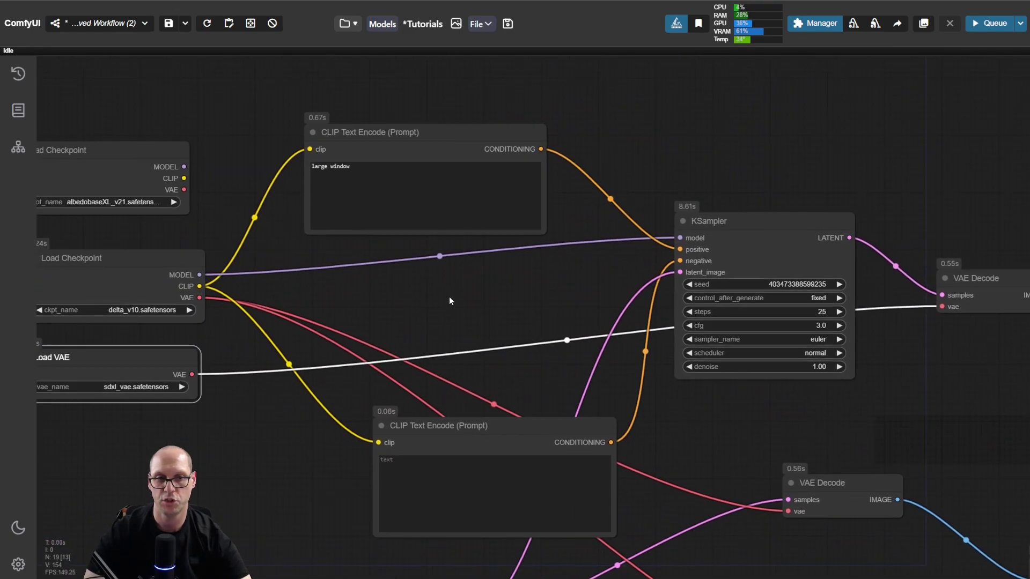
drag(187, 389, 351, 378)
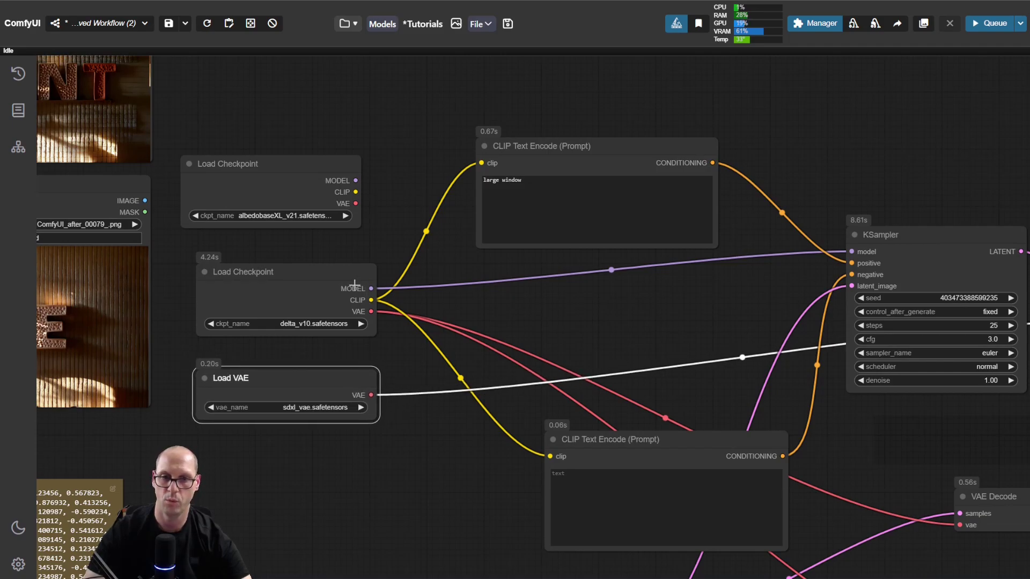
Bring the latent and noise nodes into view and nudge Empty Latent Image up-right.
drag(730, 356, 561, 194)
drag(817, 427, 733, 351)
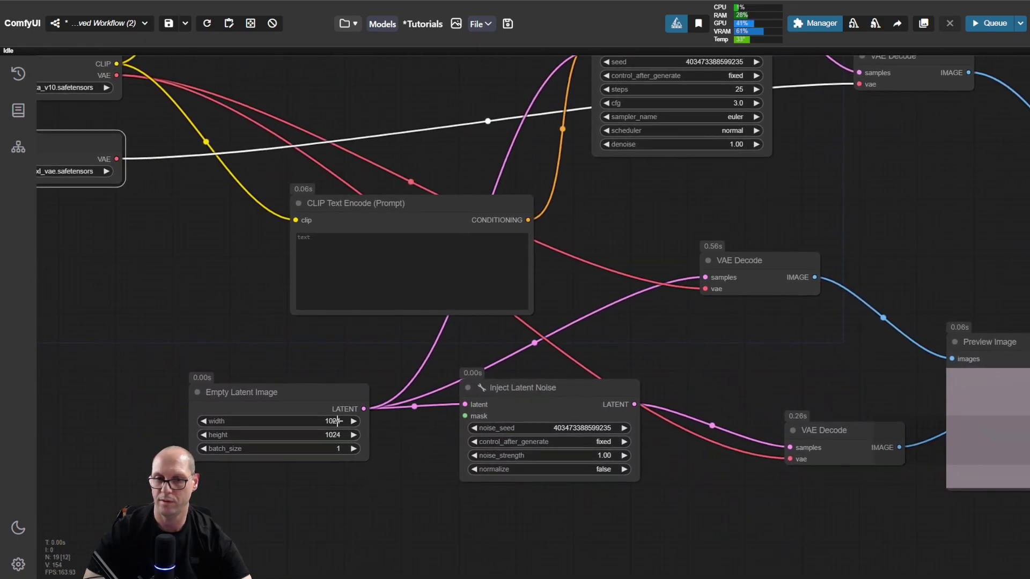
drag(338, 392, 347, 383)
drag(761, 332, 644, 401)
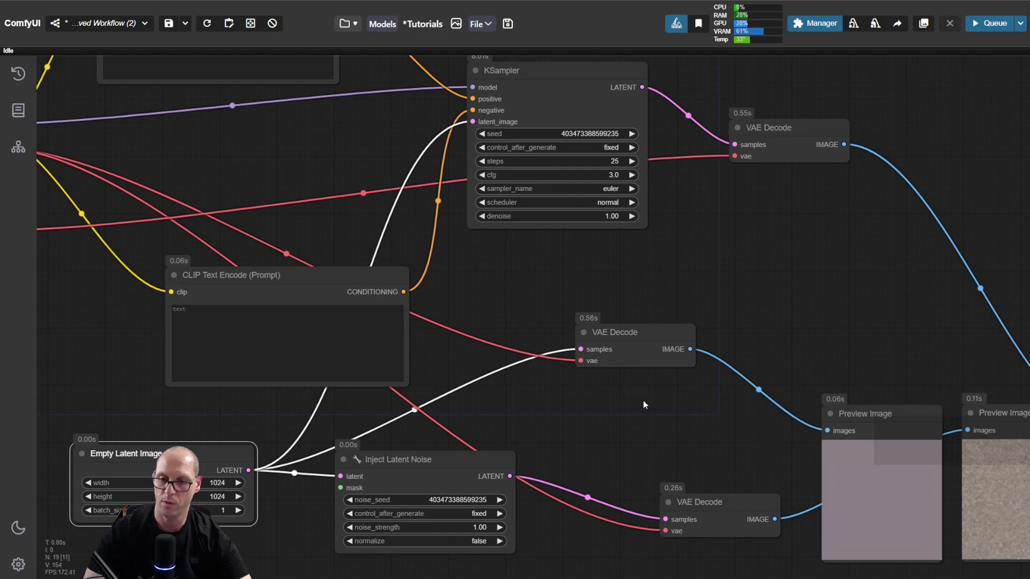
Move the lower VAE Decode up-left and pull a link from its IMAGE output into node search.
drag(719, 505, 677, 471)
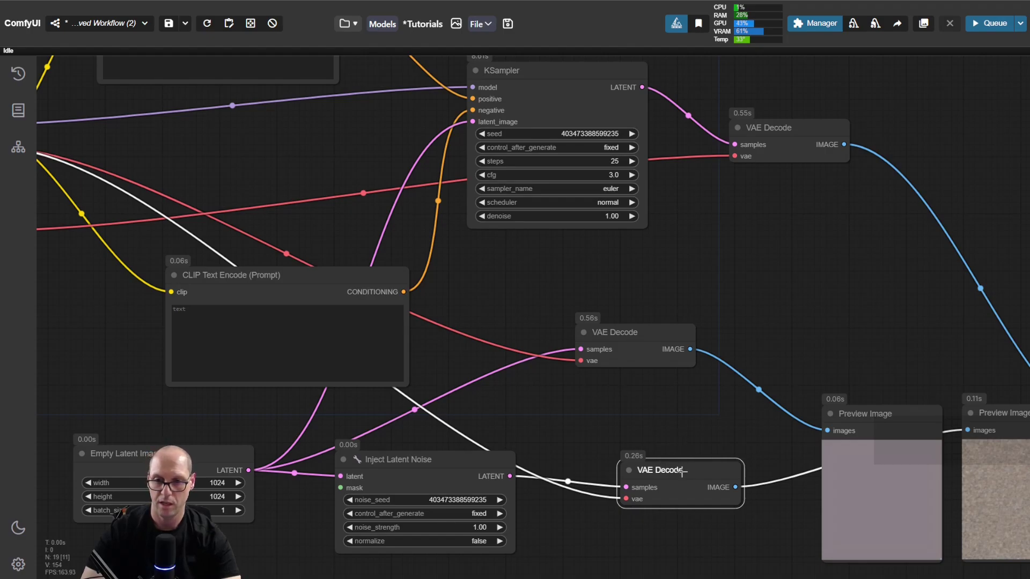
drag(644, 470, 677, 450)
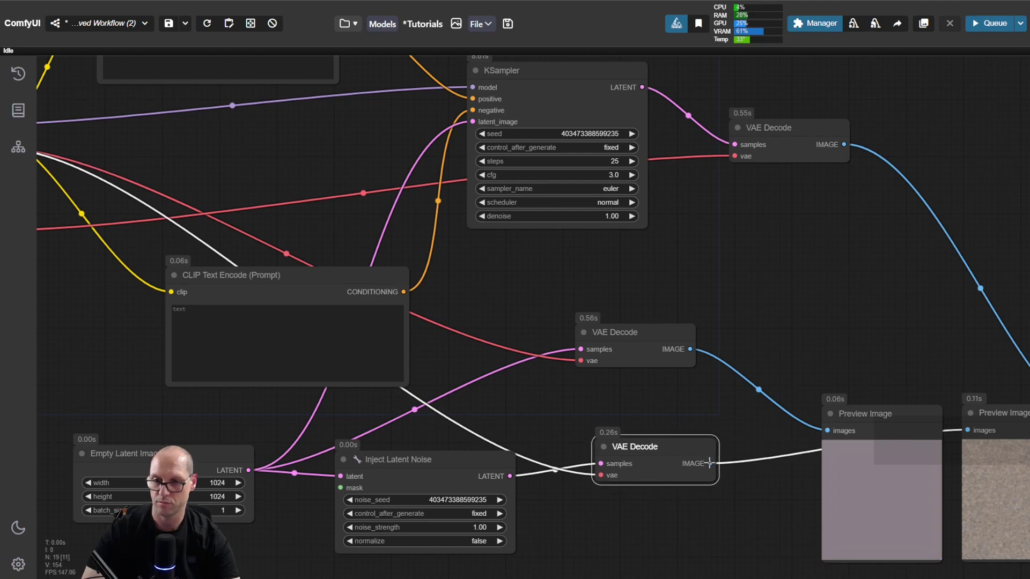
drag(711, 463, 823, 316)
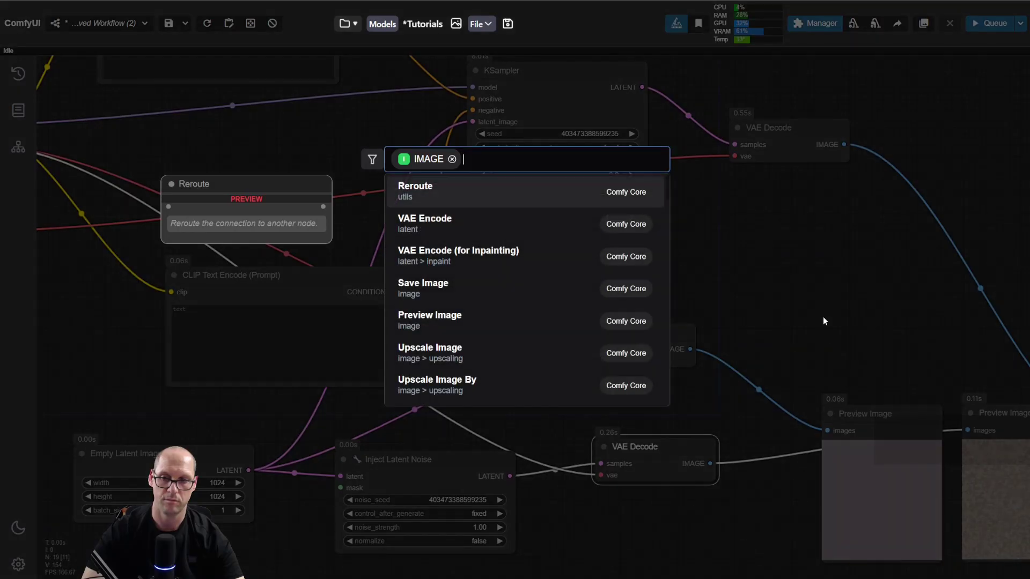
Add a VAE Encode node fed by the noise VAE Decode's image.
click(515, 228)
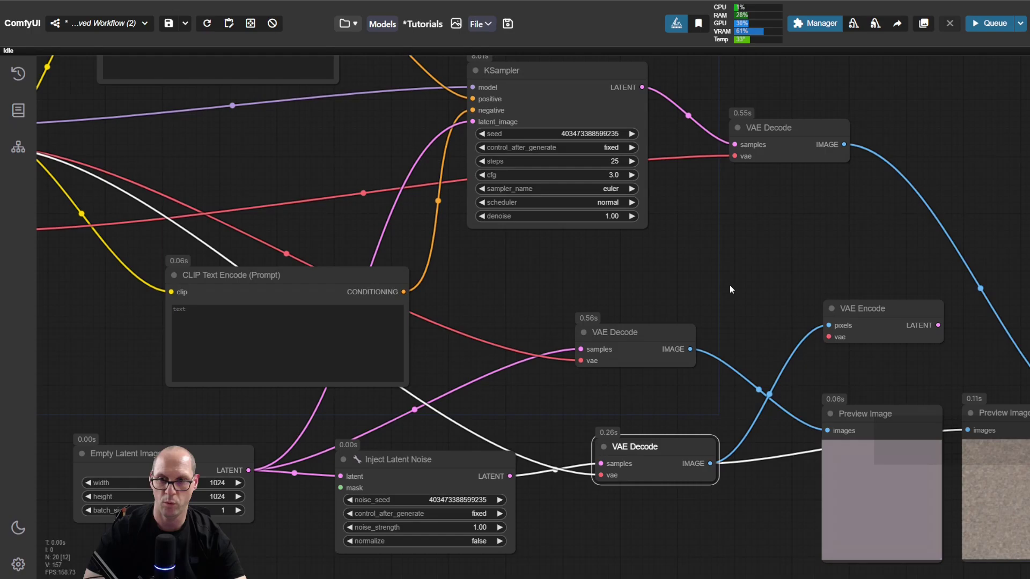
scroll(697, 298, down, 3)
drag(675, 307, 803, 294)
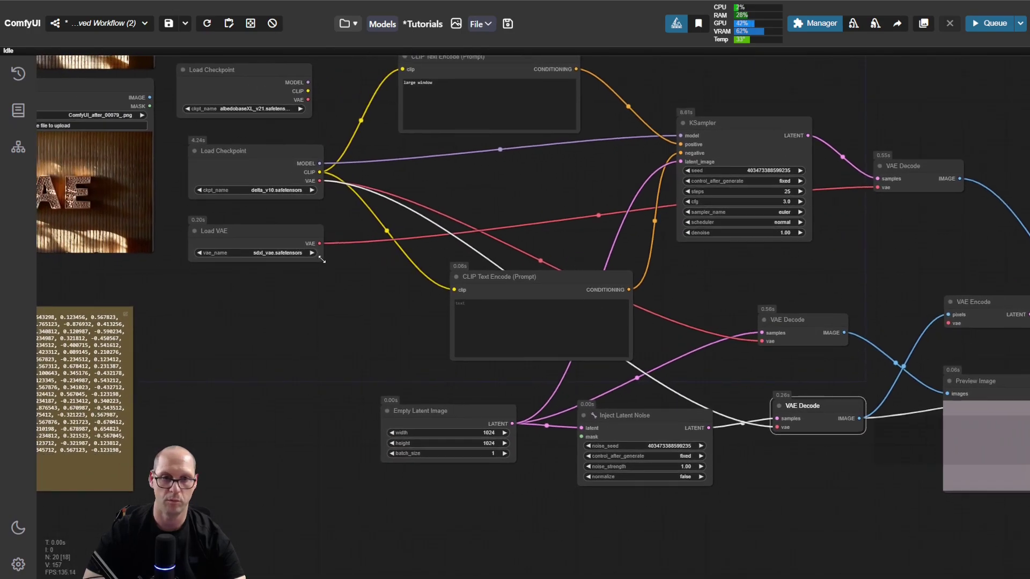
Set Load VAE to Flux-vae.safetensors and feed Load Checkpoint's VAE into the top VAE Decode.
click(284, 253)
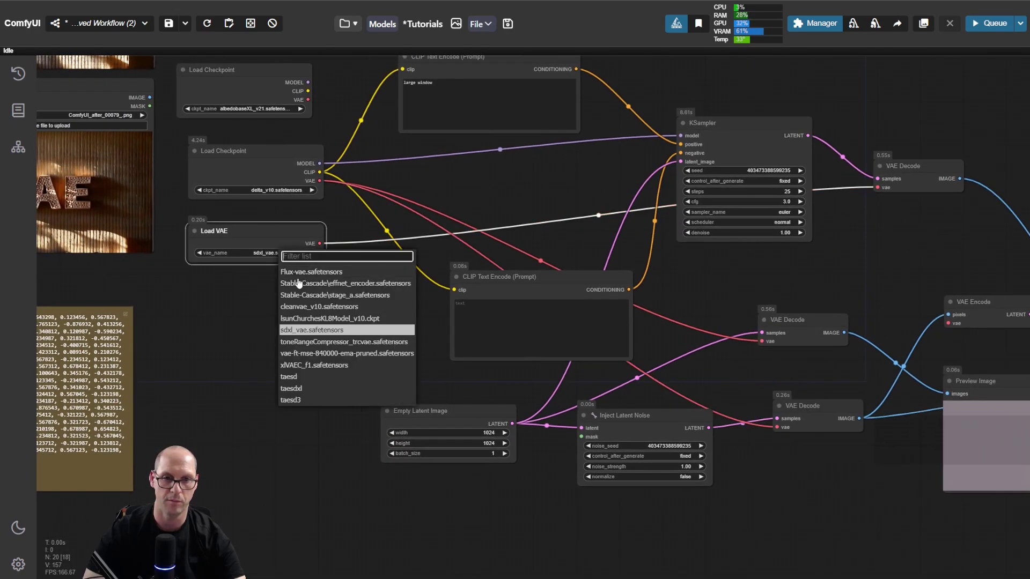
click(322, 272)
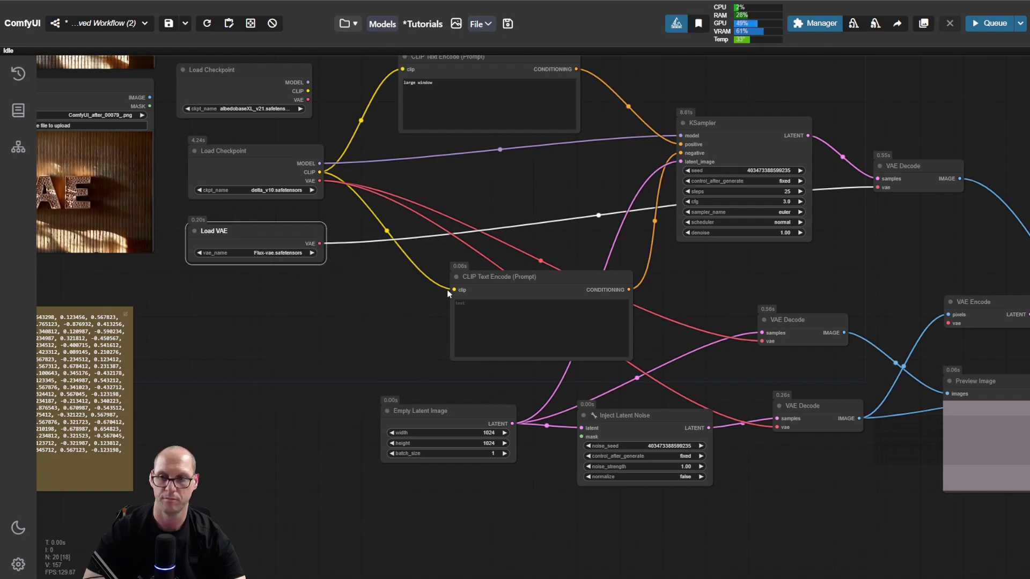
drag(319, 244, 906, 321)
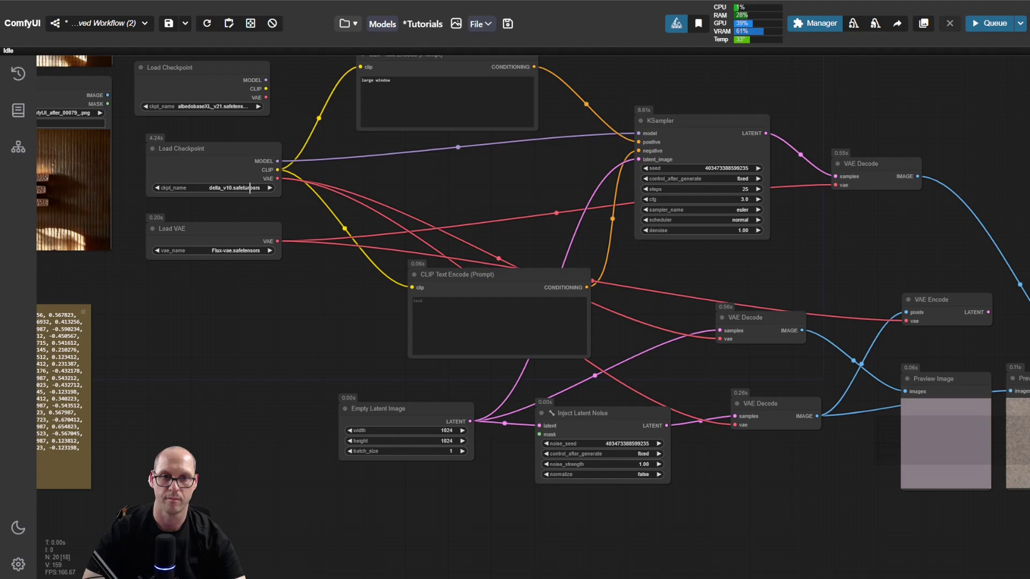
drag(281, 177, 835, 185)
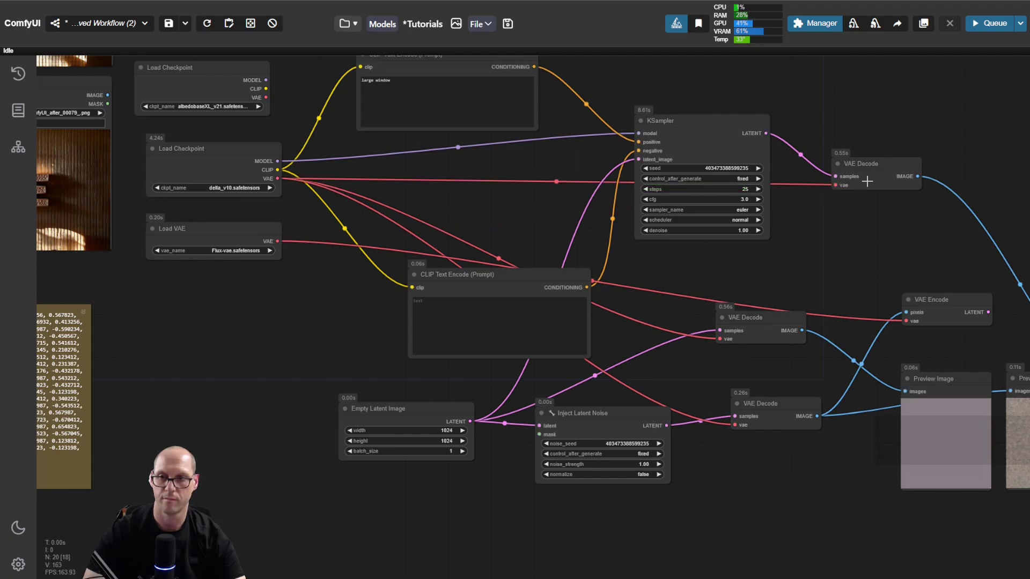
Place Load VAE beside VAE Encode and shift VAE Encode up and right into position.
scroll(929, 271, up, 5)
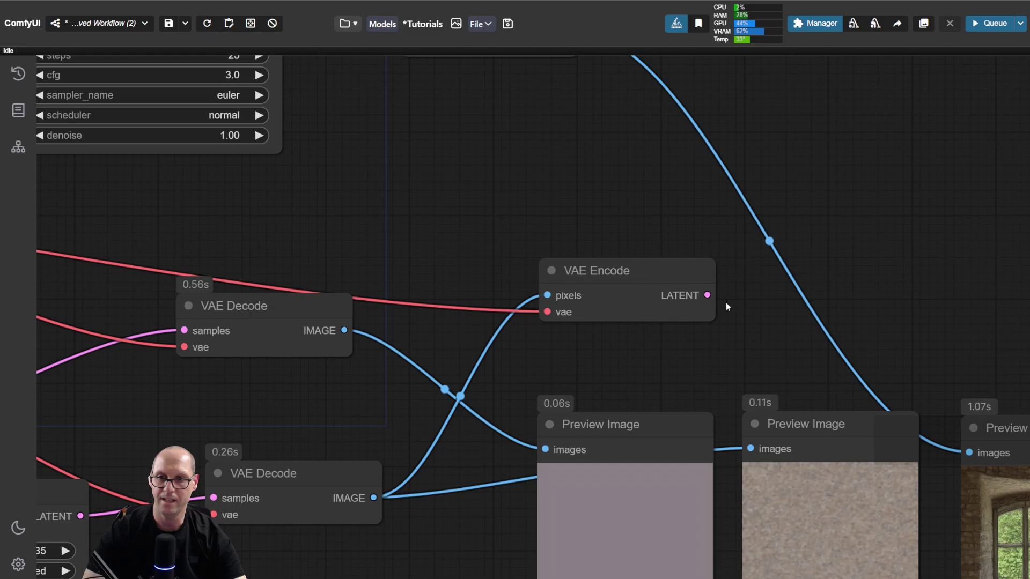
drag(673, 276, 650, 279)
scroll(426, 259, down, 8)
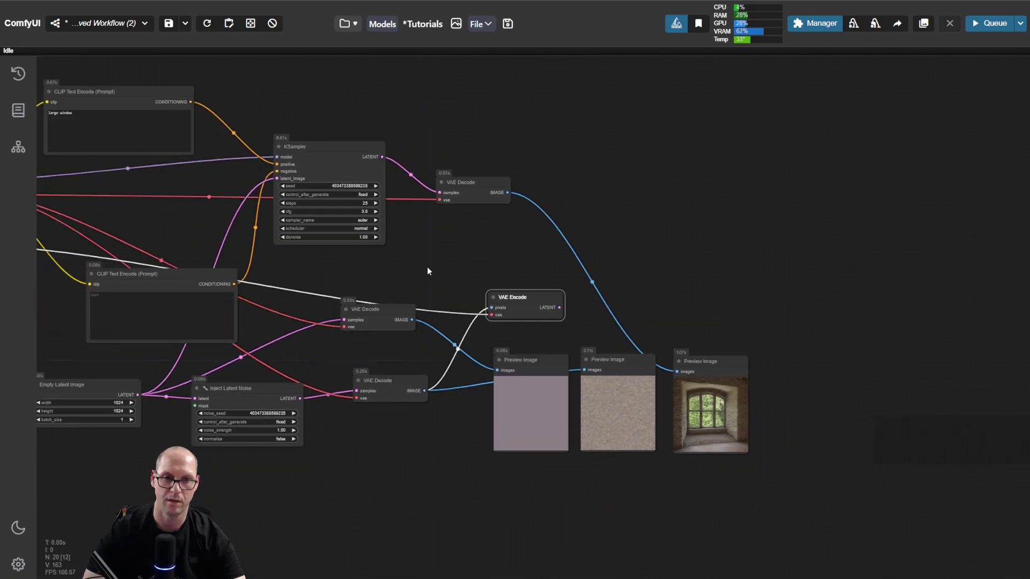
drag(49, 250, 447, 272)
scroll(533, 275, up, 8)
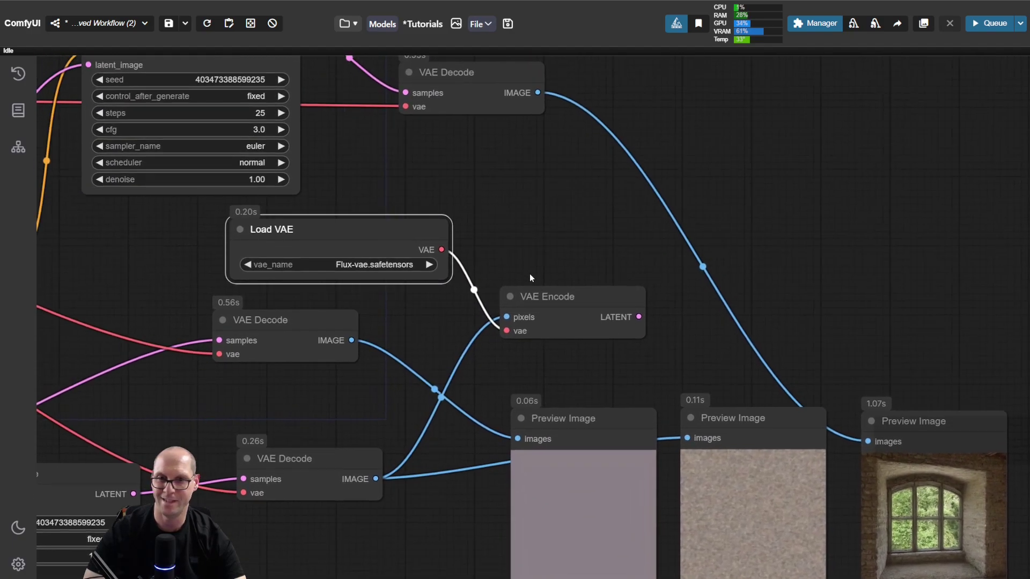
drag(564, 310, 586, 279)
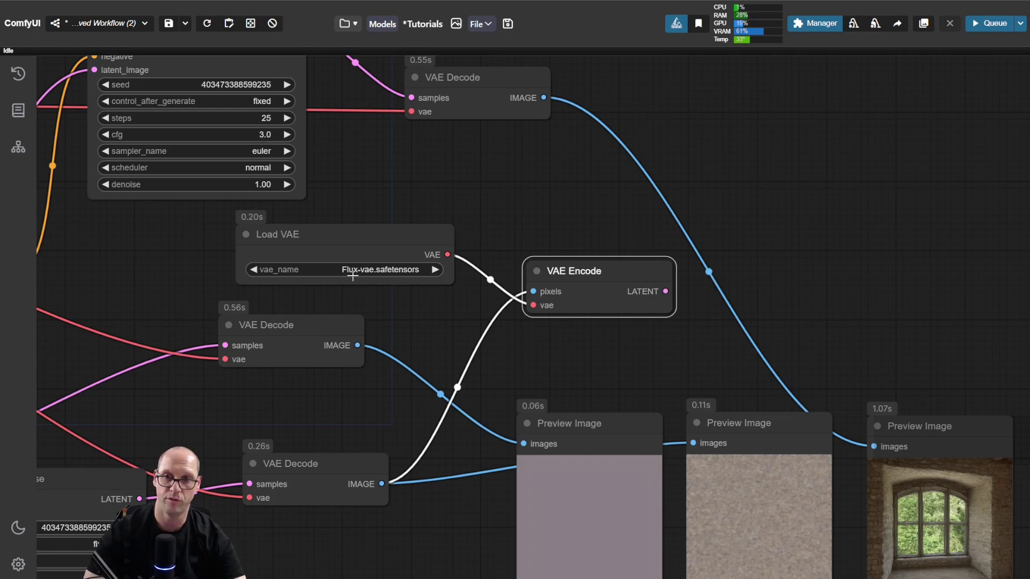
drag(652, 272, 659, 260)
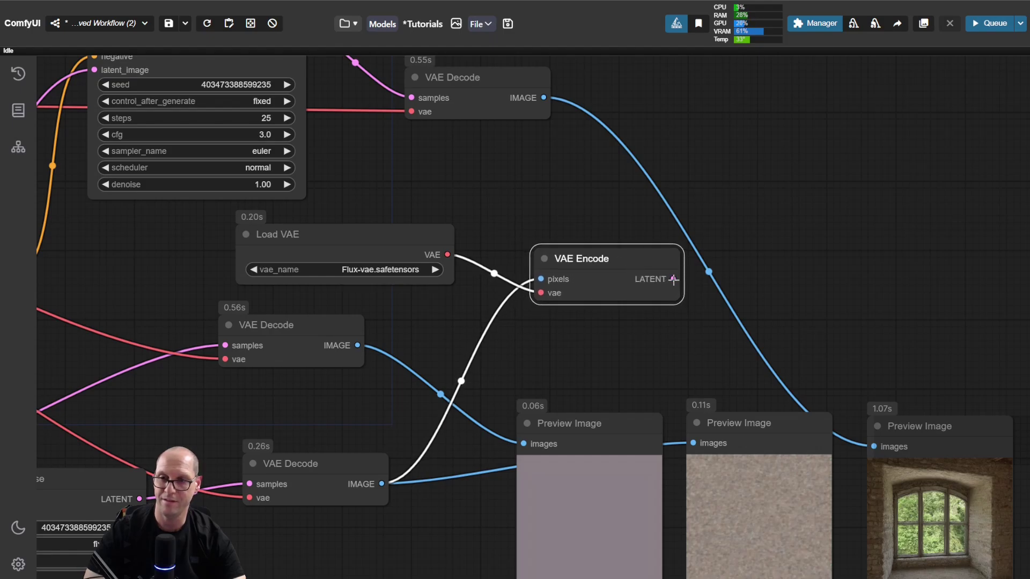
Move the lower VAE Decode up next to VAE Encode and align the two nodes.
drag(839, 172, 745, 230)
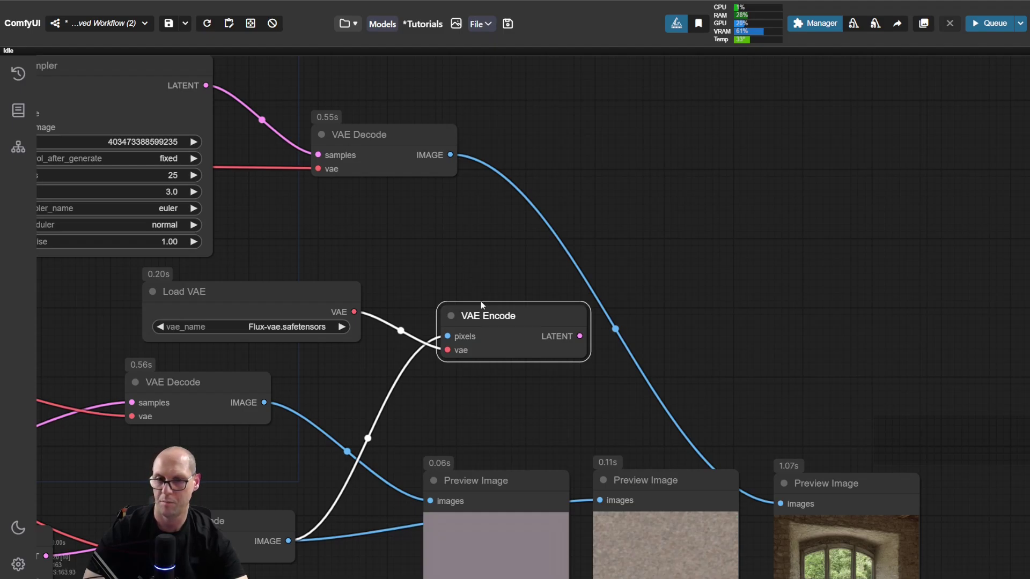
drag(503, 285, 540, 181)
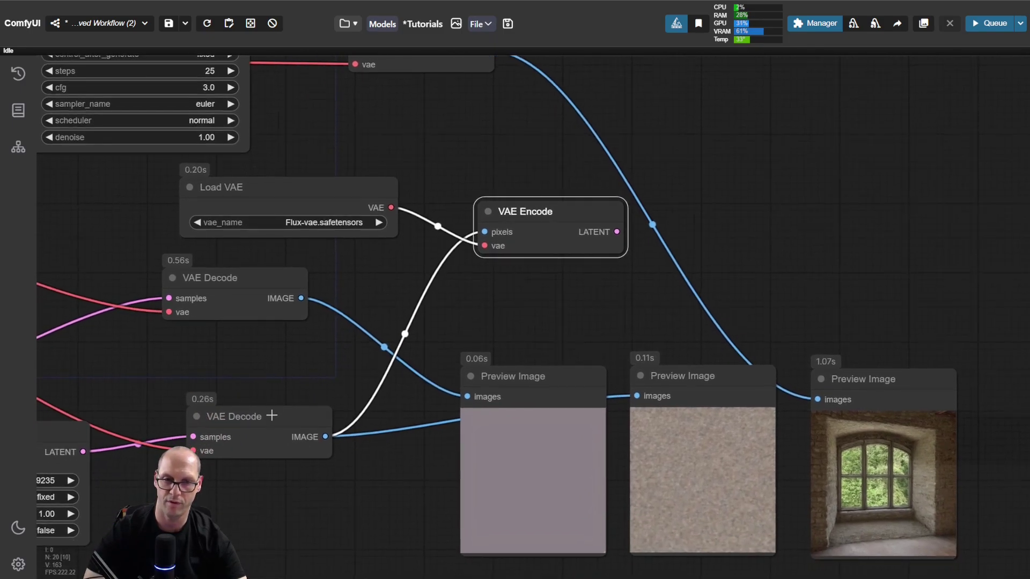
drag(290, 417, 277, 363)
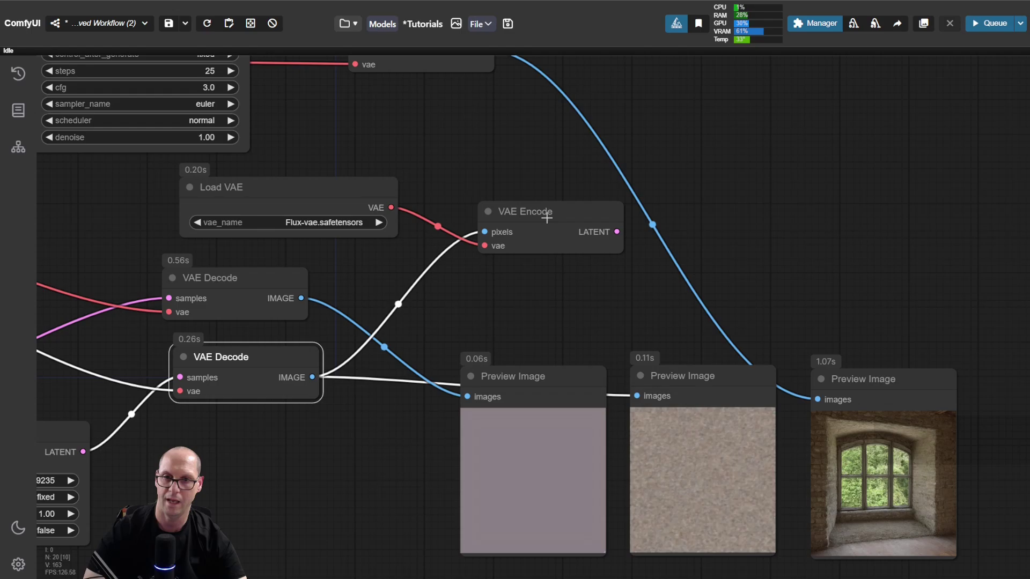
mouse_move(547, 217)
mouse_down()
mouse_move(537, 210)
mouse_move(539, 219)
mouse_up()
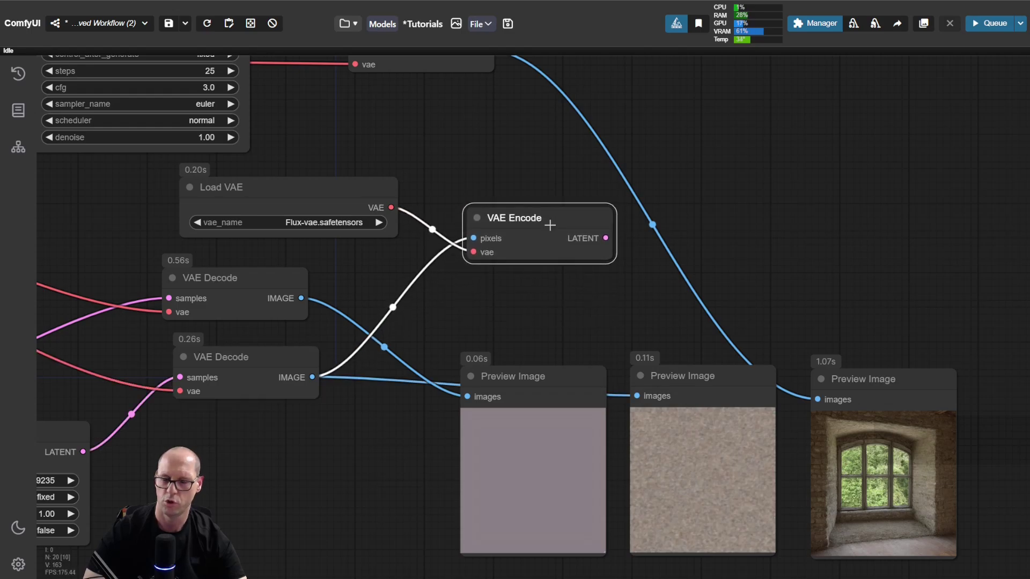
scroll(556, 175, down, 3)
drag(511, 168, 695, 252)
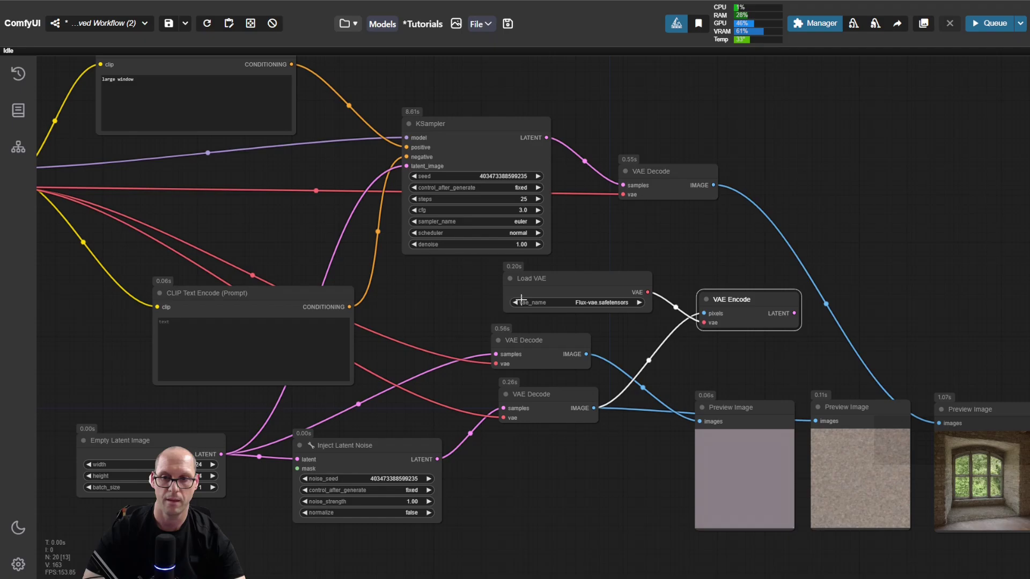
Connect the Flux VAE to the top VAE Decode and run, hitting the 16-vs-4 channel error.
drag(648, 293, 622, 194)
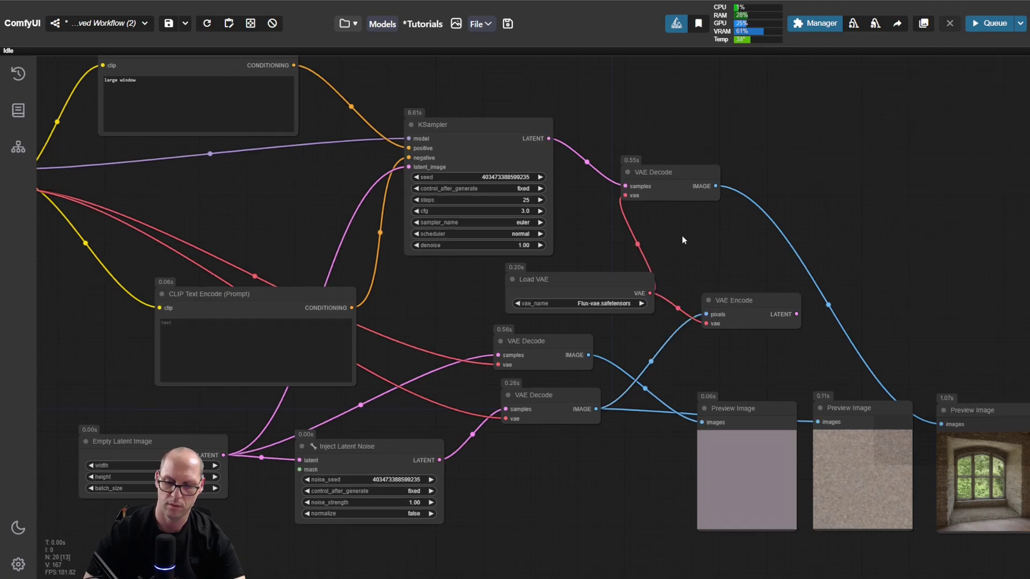
key(ctrl+Return)
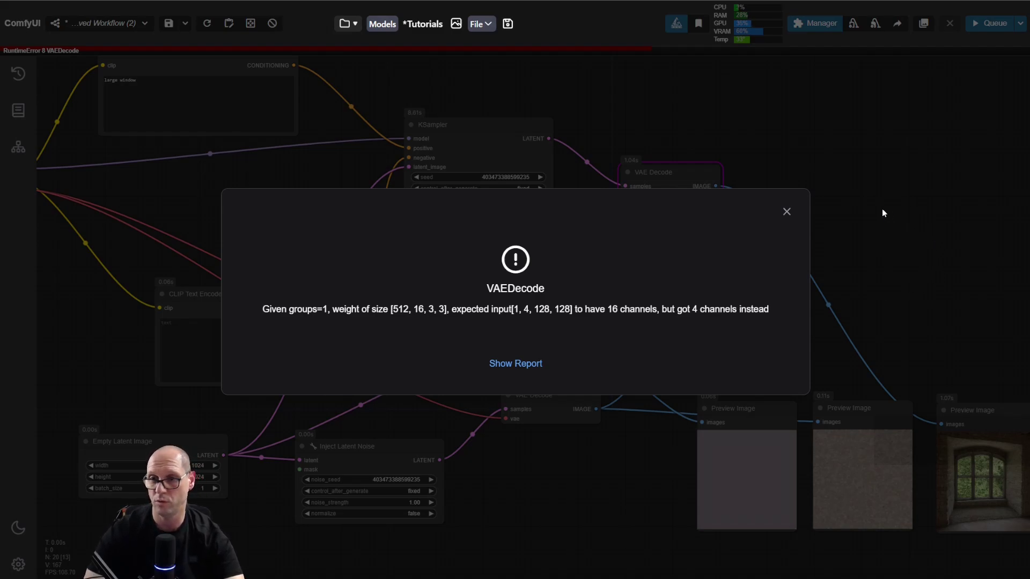
Close the VAEDecode error, glance at the generated-image feed, then close it and return to the graph.
click(787, 211)
scroll(877, 306, down, 3)
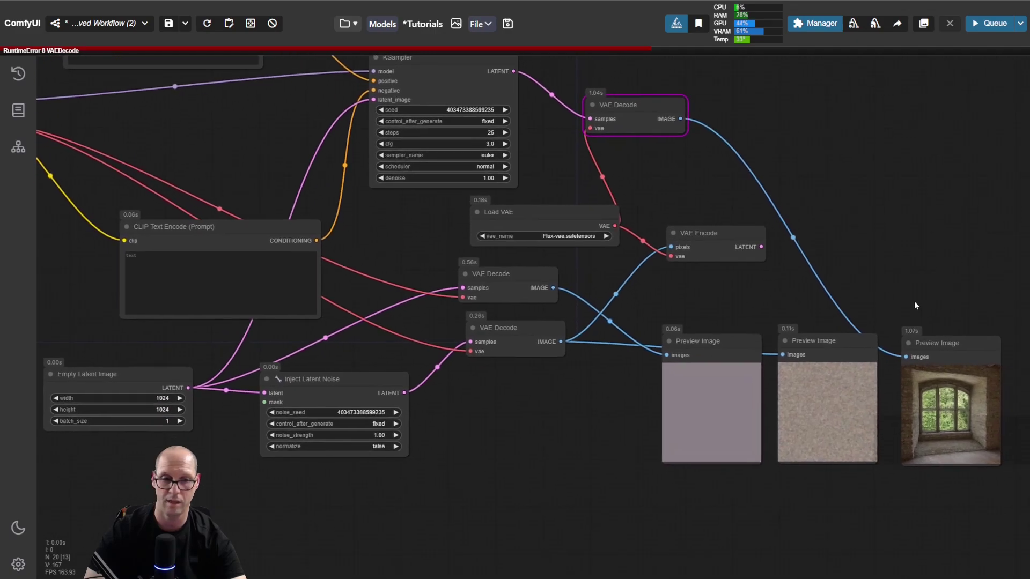
click(924, 23)
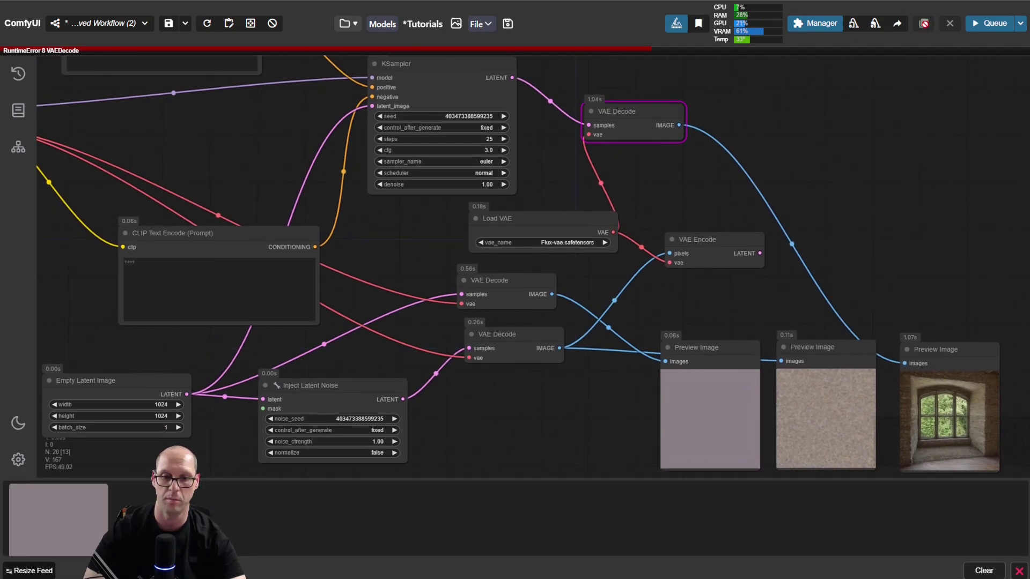
click(1019, 571)
drag(527, 433, 638, 531)
scroll(709, 353, right, 1)
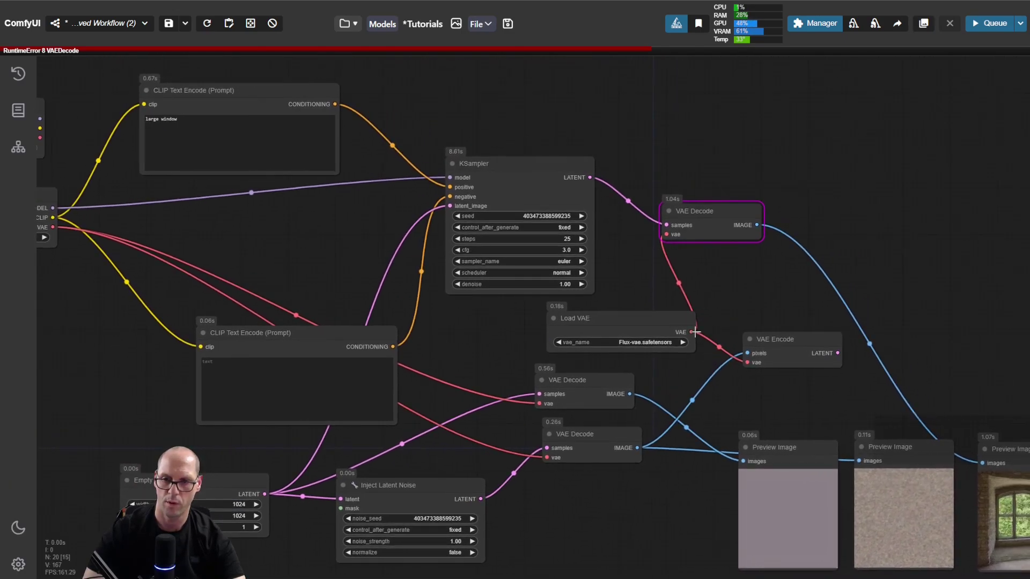
Switch Load VAE to vae-ft-mse-840000-ema-pruned and rerun the workflow.
click(644, 342)
click(784, 361)
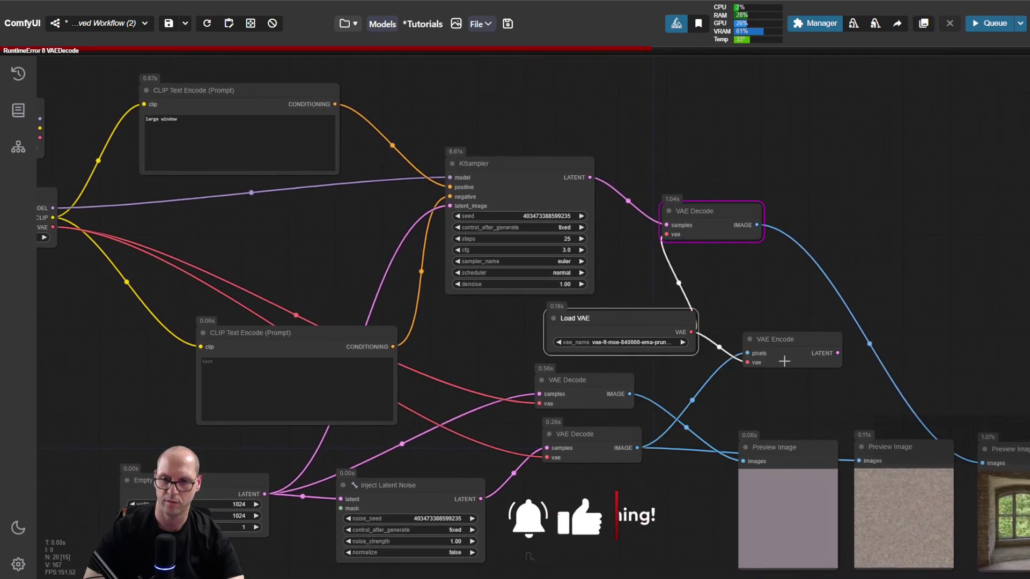
click(874, 247)
key(ctrl+Return)
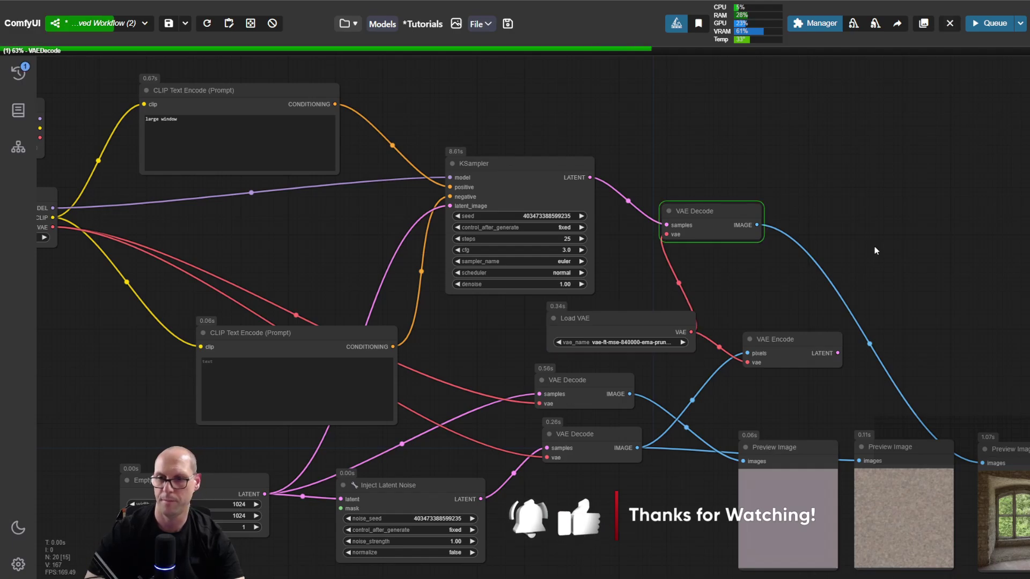
Zoom and pan to inspect the speckled, green-tinted window preview.
scroll(782, 271, right, 6)
scroll(782, 272, down, 3)
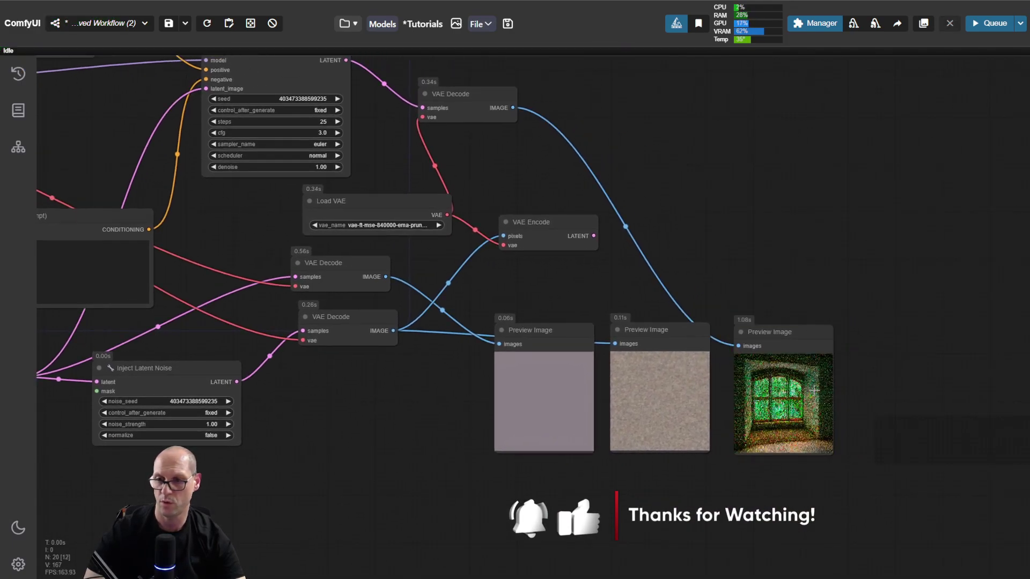
scroll(864, 386, up, 6)
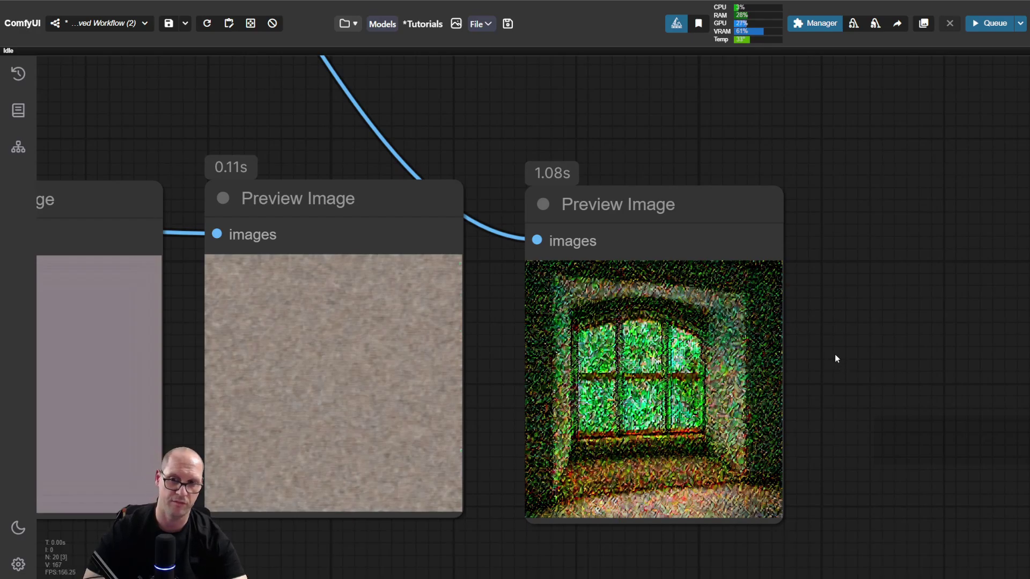
scroll(845, 345, down, 6)
scroll(665, 252, up, 4)
scroll(665, 252, left, 4)
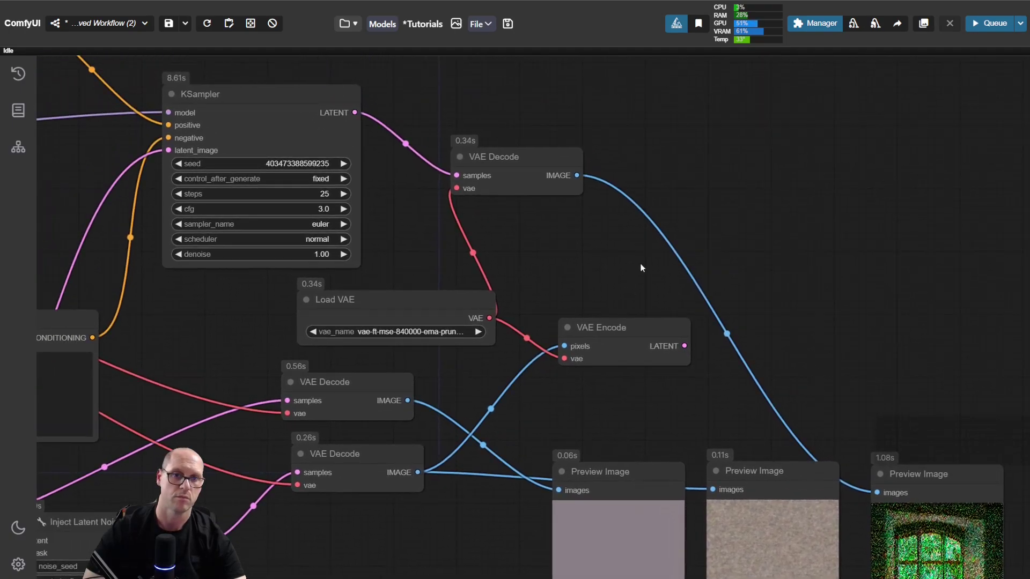
scroll(642, 268, left, 6)
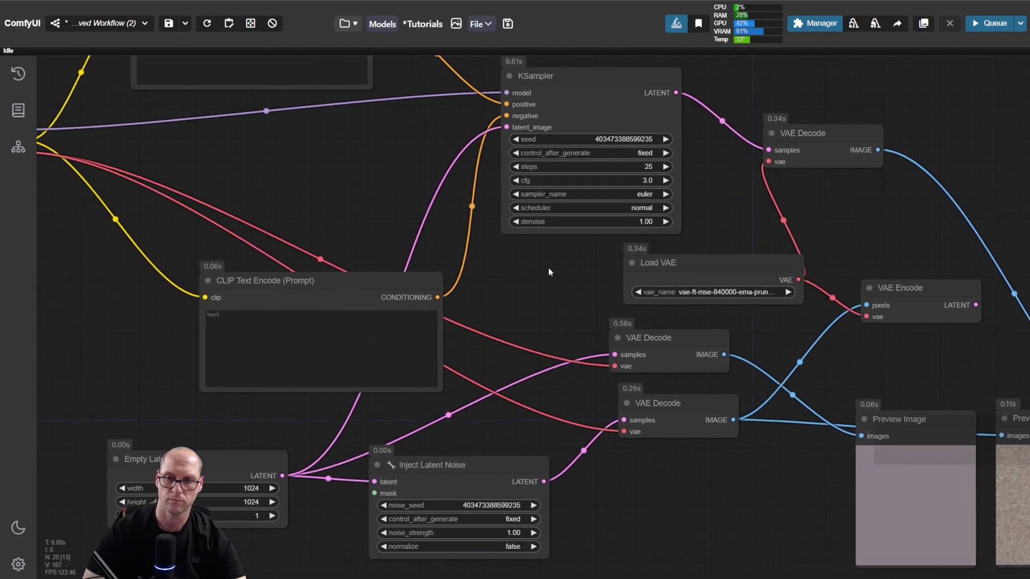
drag(548, 268, 475, 272)
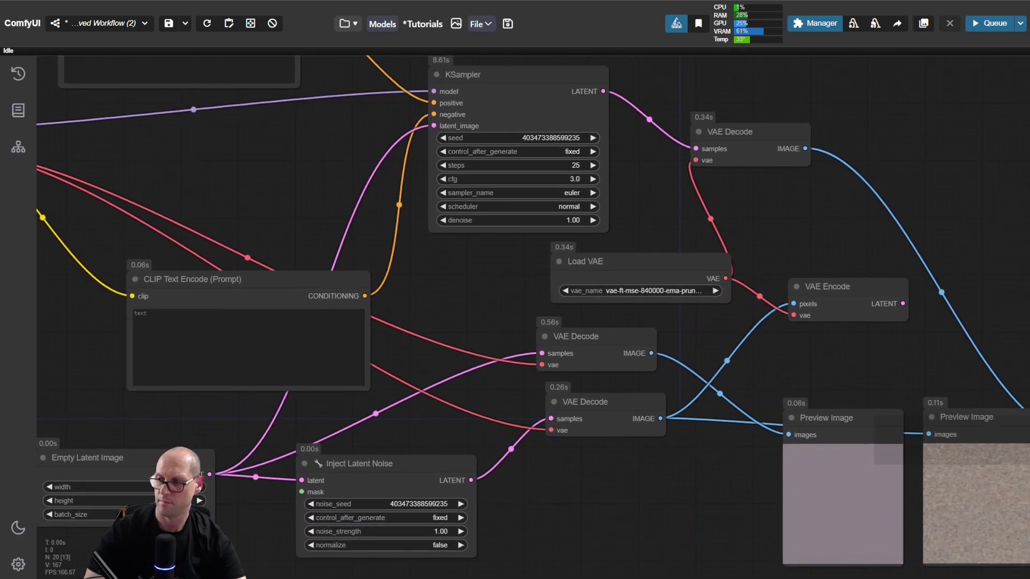